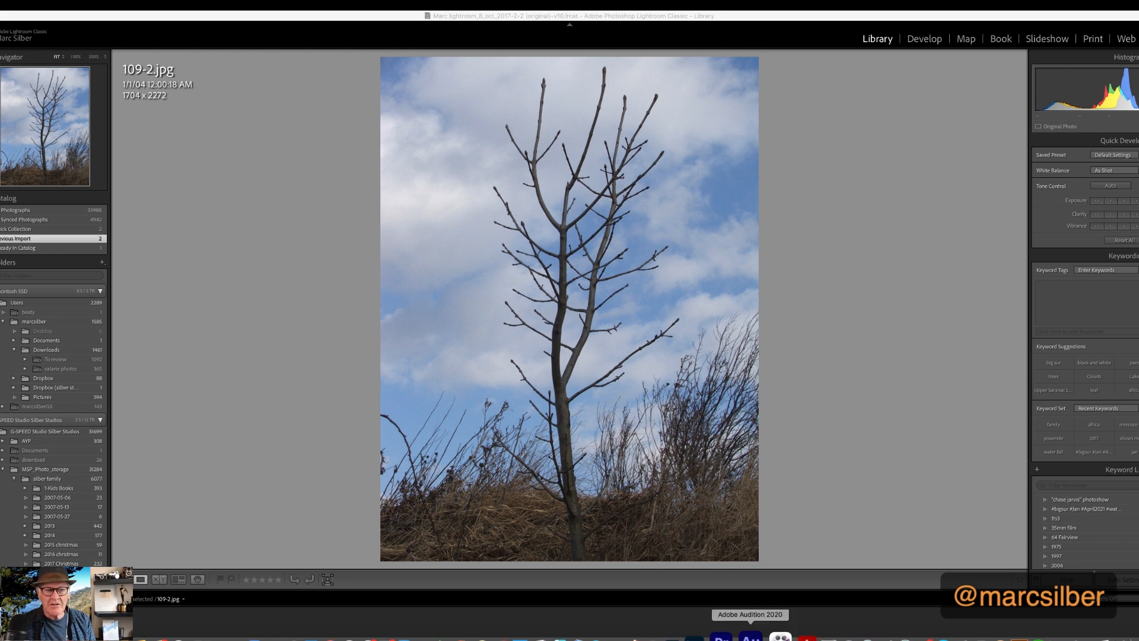
Bring the tree photo into the Develop module, lower Highlights to about -26 and raise Shadows to about +53
left_click_drag(799, 13, 789, 16)
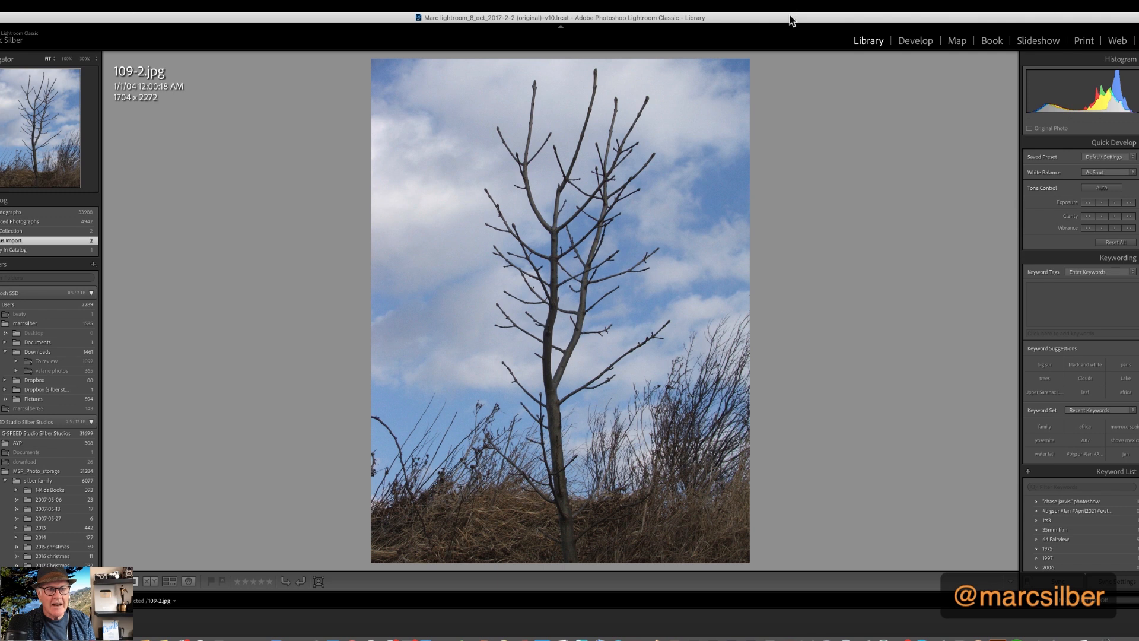
left_click(908, 46)
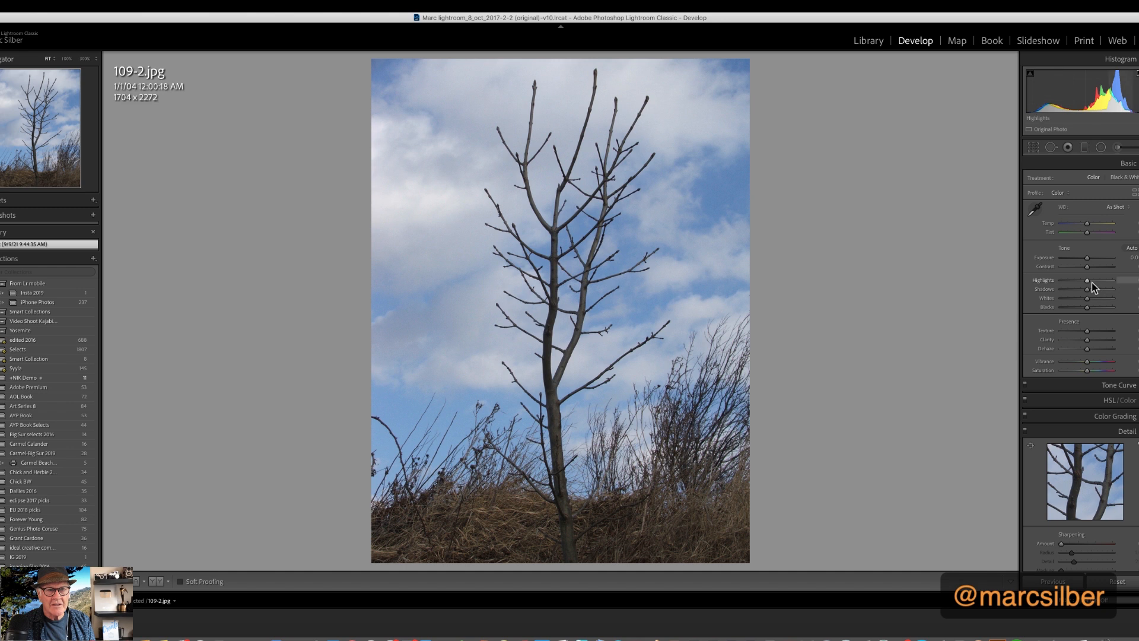
left_click_drag(1088, 281, 1082, 285)
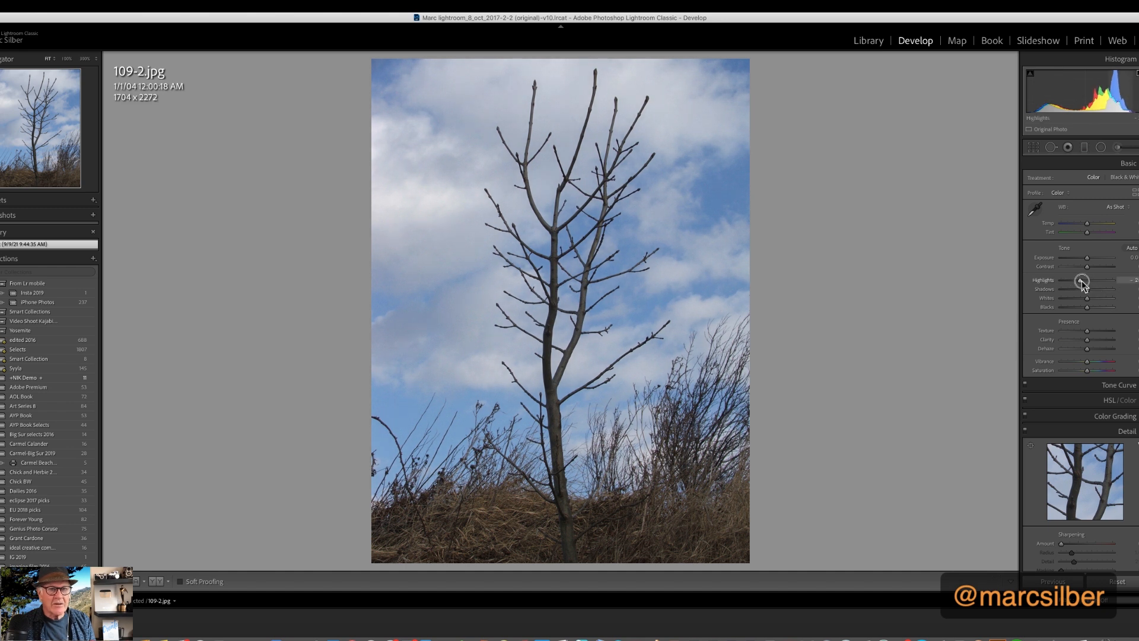
left_click_drag(1082, 284, 1082, 286)
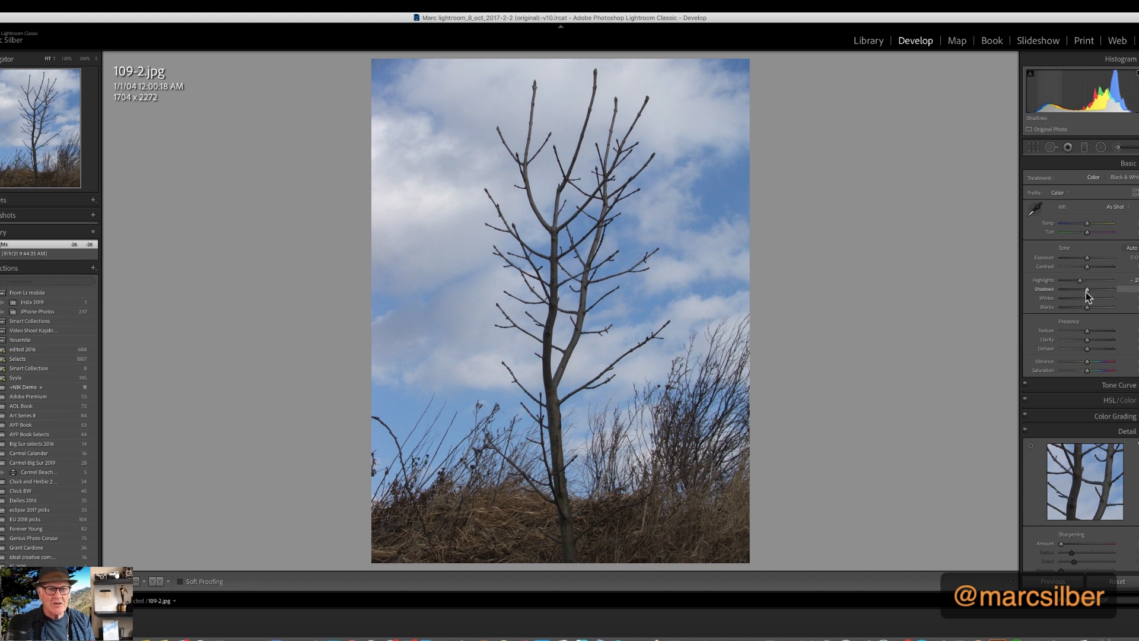
mouse_move(1086, 290)
left_mouse_down()
mouse_move(1110, 290)
mouse_move(1099, 290)
left_mouse_up()
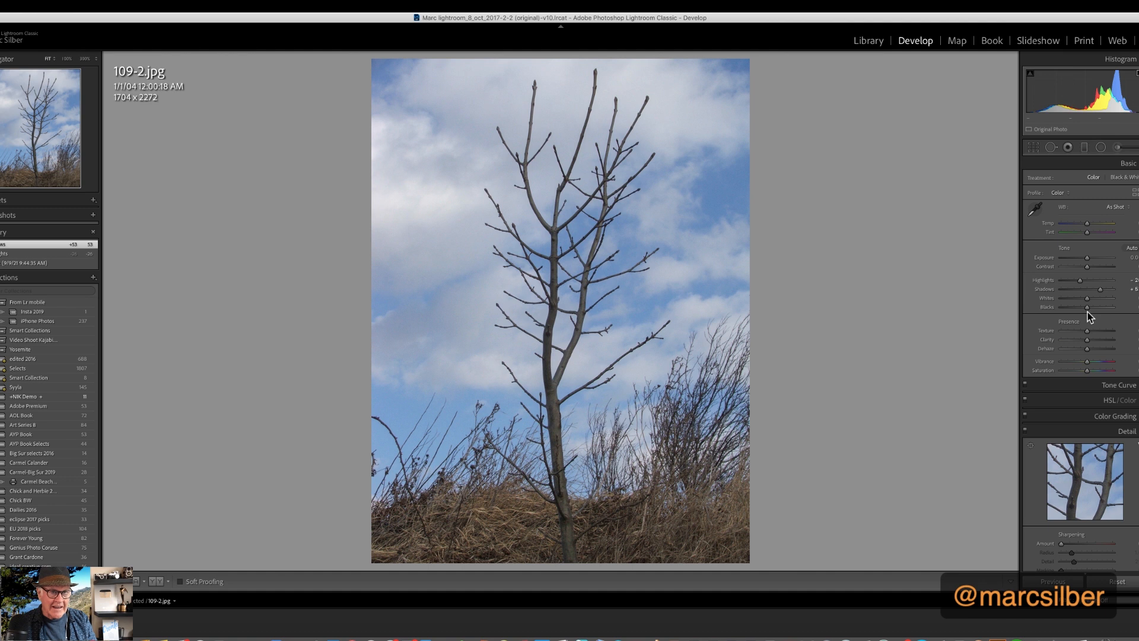
Using the clipping previews, lower Blacks to about -14 and Whites to about -2
mouse_move(1087, 311)
left_mouse_down()
mouse_move(1040, 323)
mouse_move(1085, 320)
left_mouse_up()
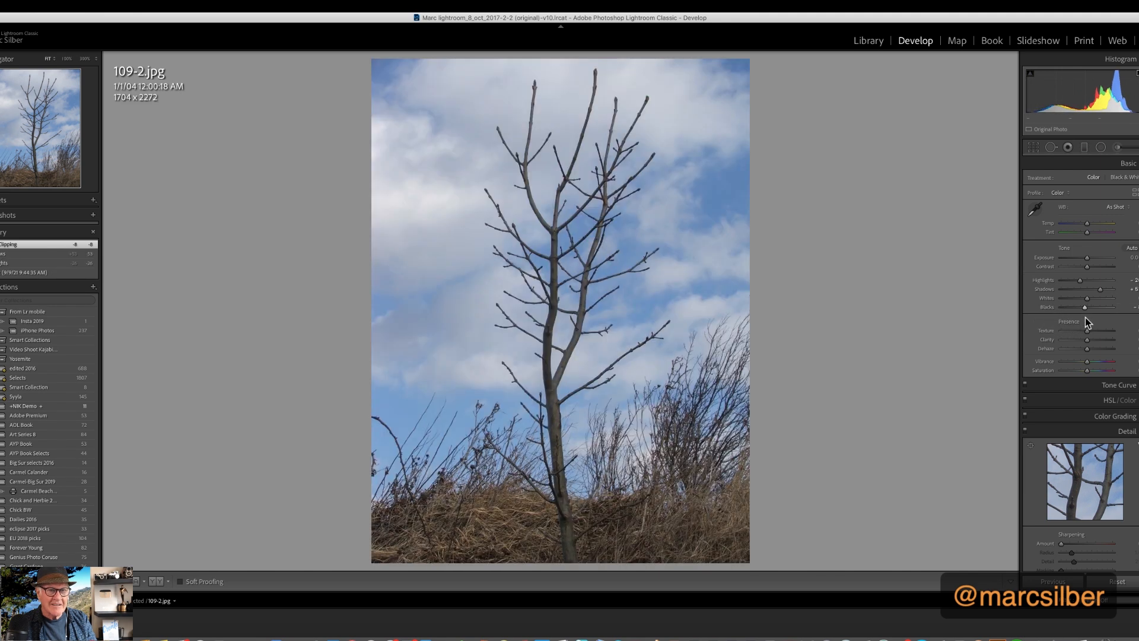
left_click(1085, 308, "alt")
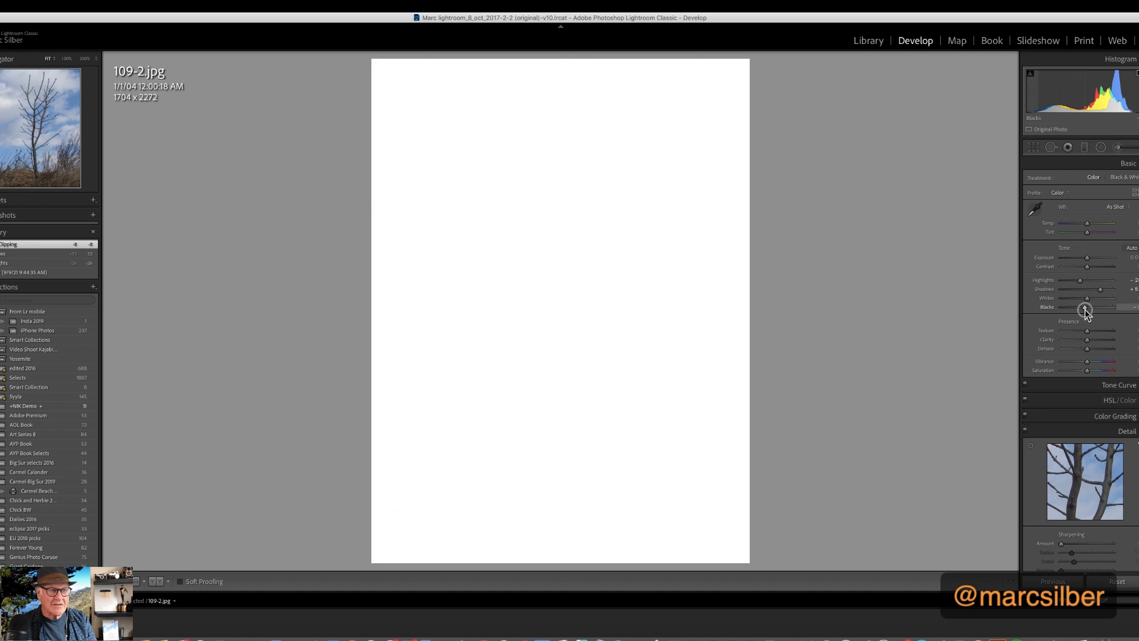
left_click_drag(1084, 310, 1084, 313)
left_click(1087, 298, "alt")
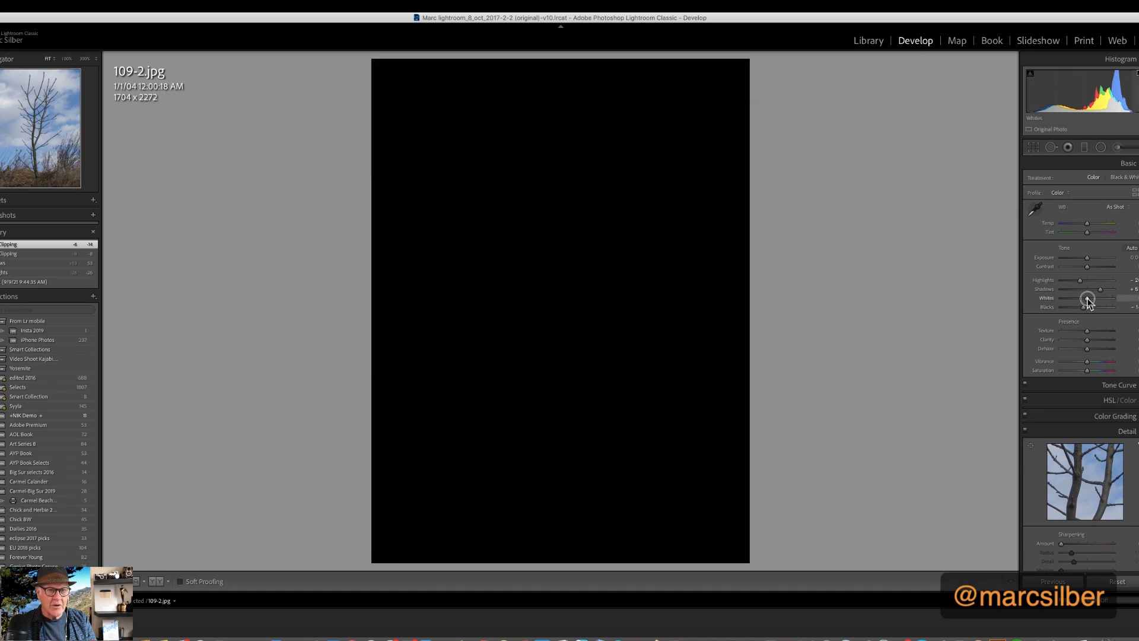
mouse_move(1089, 301)
left_mouse_down()
mouse_move(1111, 304)
mouse_move(1088, 310)
left_mouse_up()
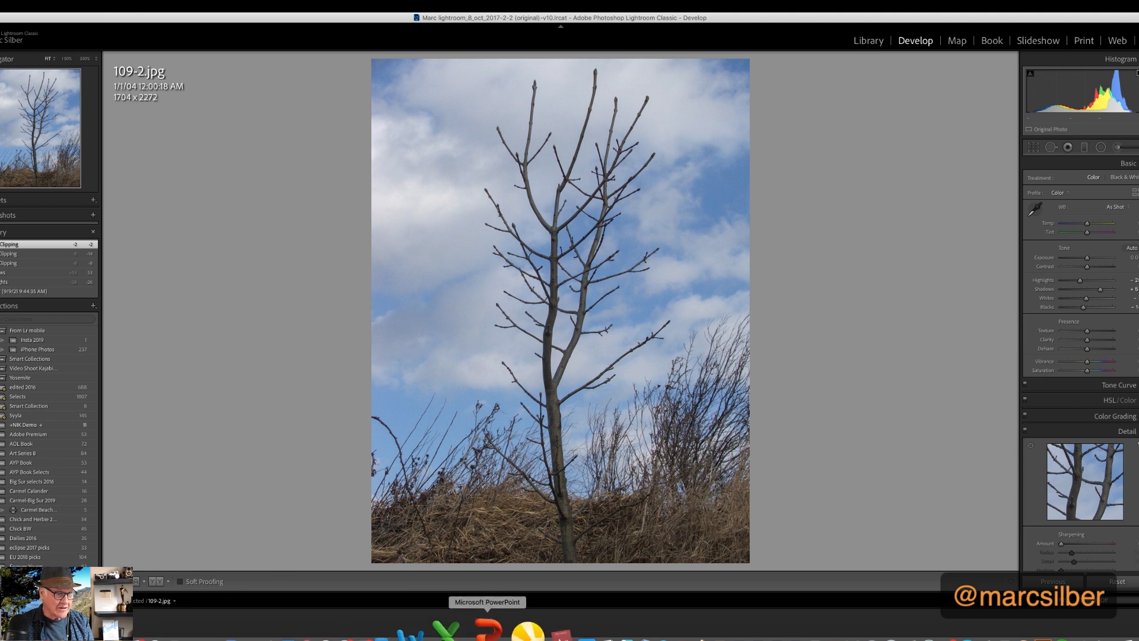
left_click(218, 632)
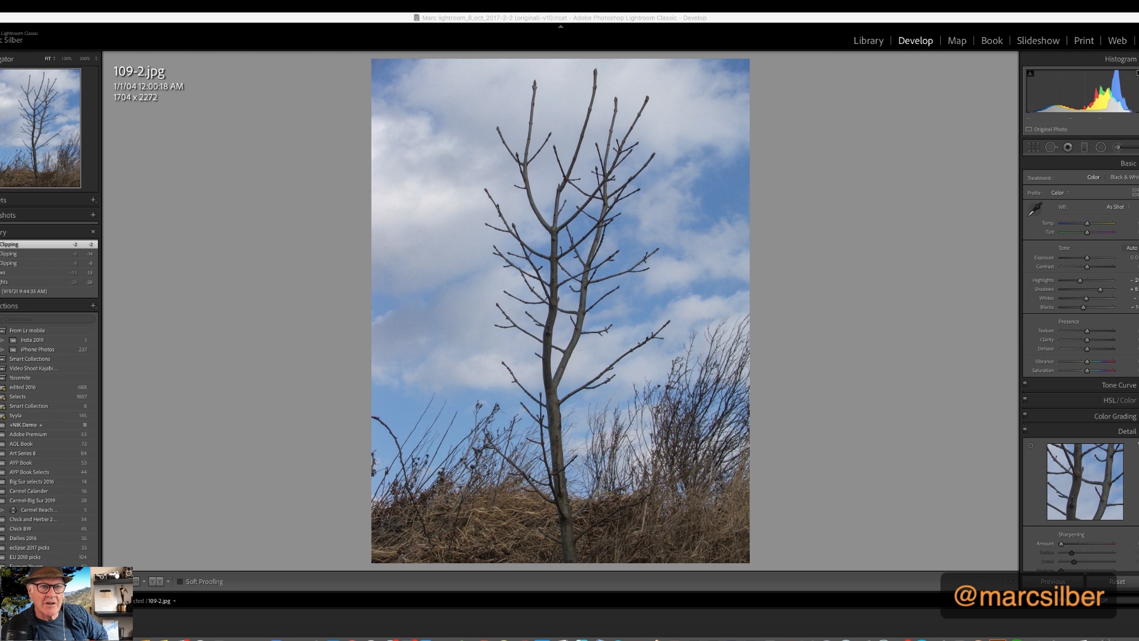
Crop a strip off the left side of the tree photo, leaving it about 1513 x 2272 pixels
key("r")
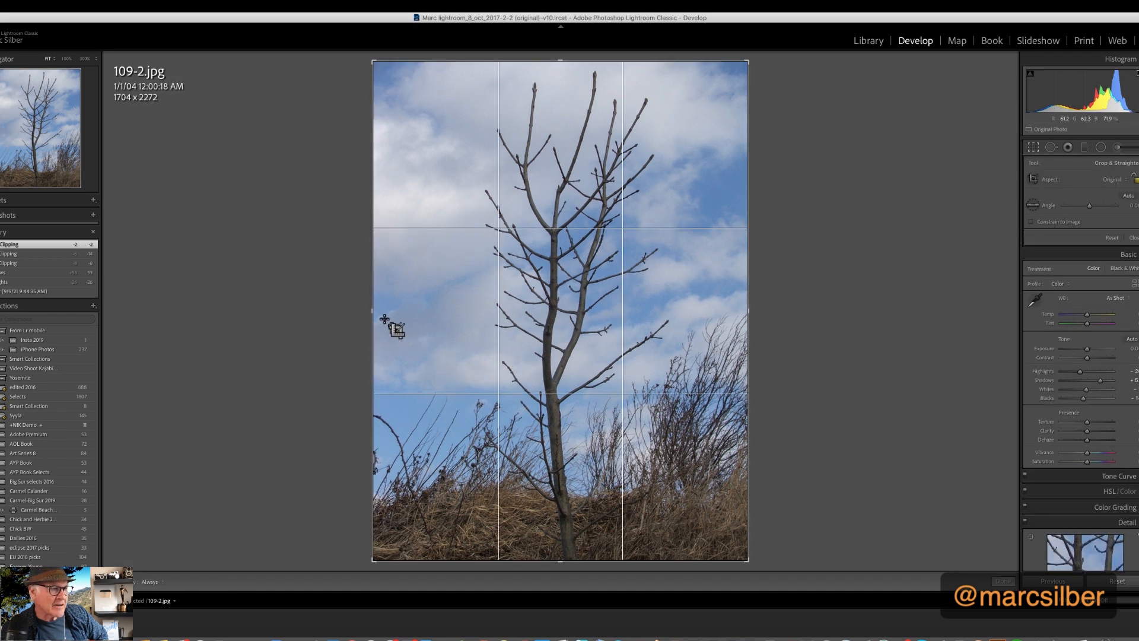
left_click_drag(374, 312, 394, 315)
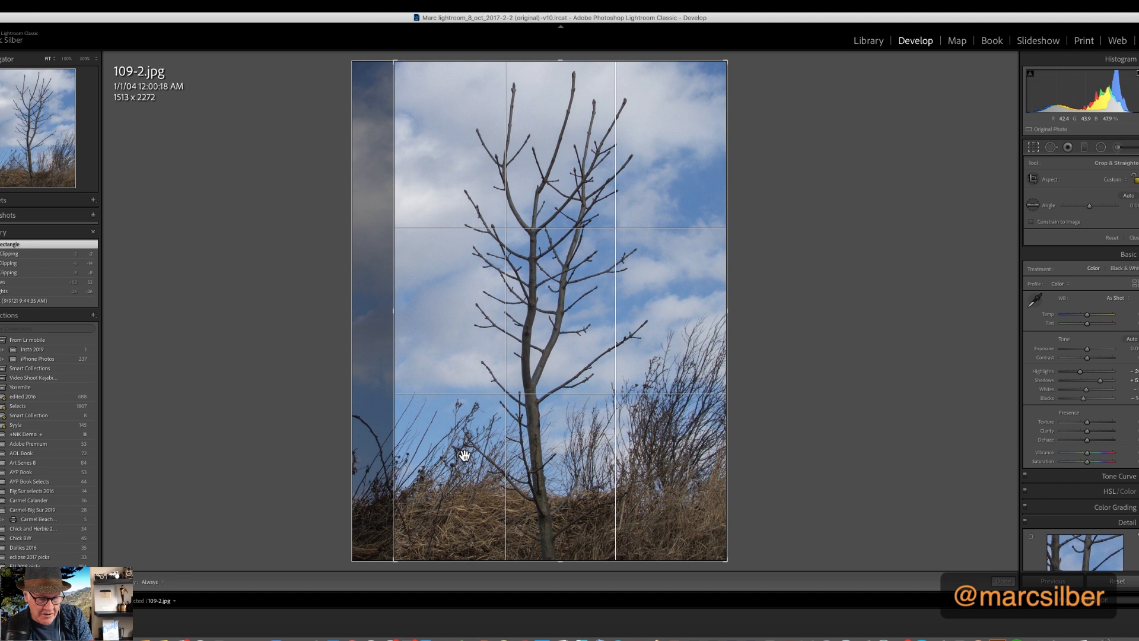
key("Return")
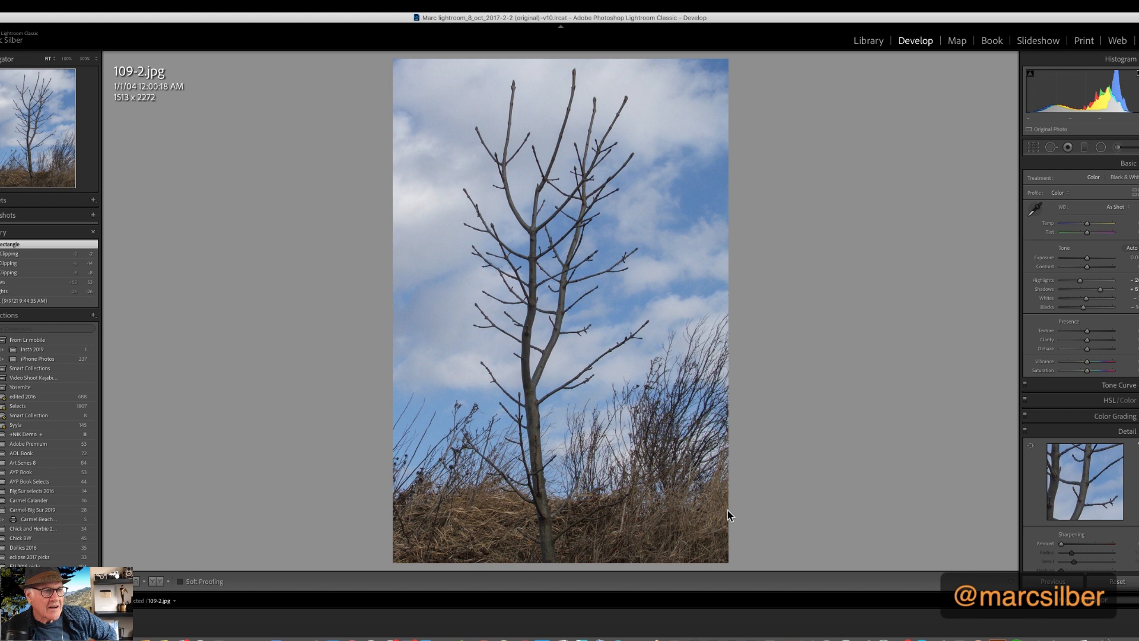
Open a copy of the photo with Lightroom adjustments in Silver Efex Pro 3
right_click(688, 387)
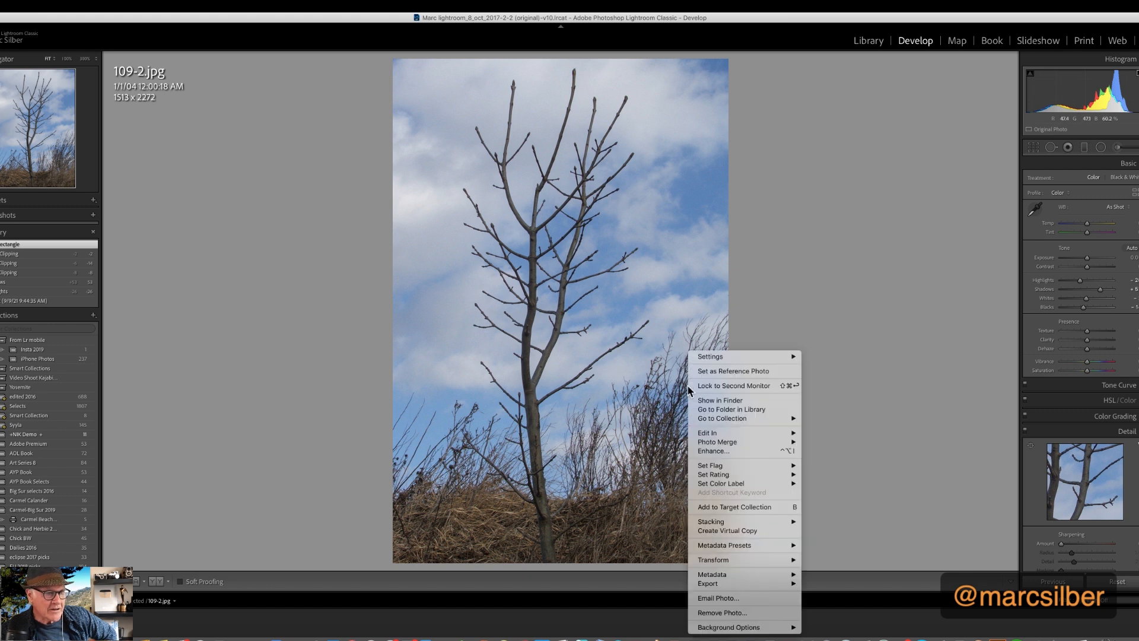
mouse_move(763, 543)
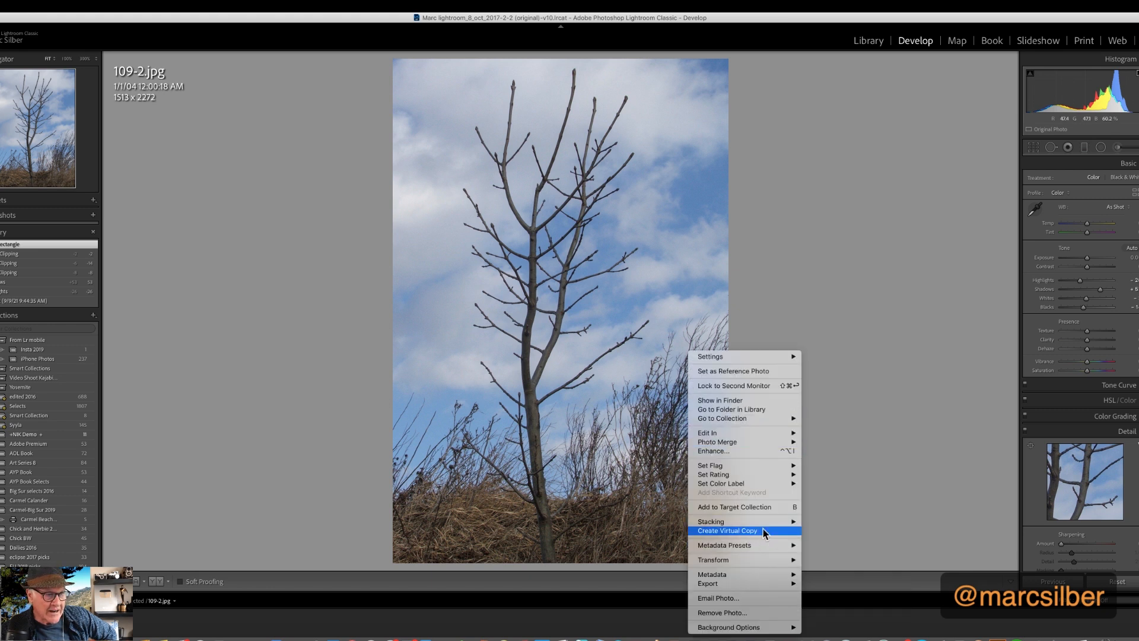
mouse_move(743, 436)
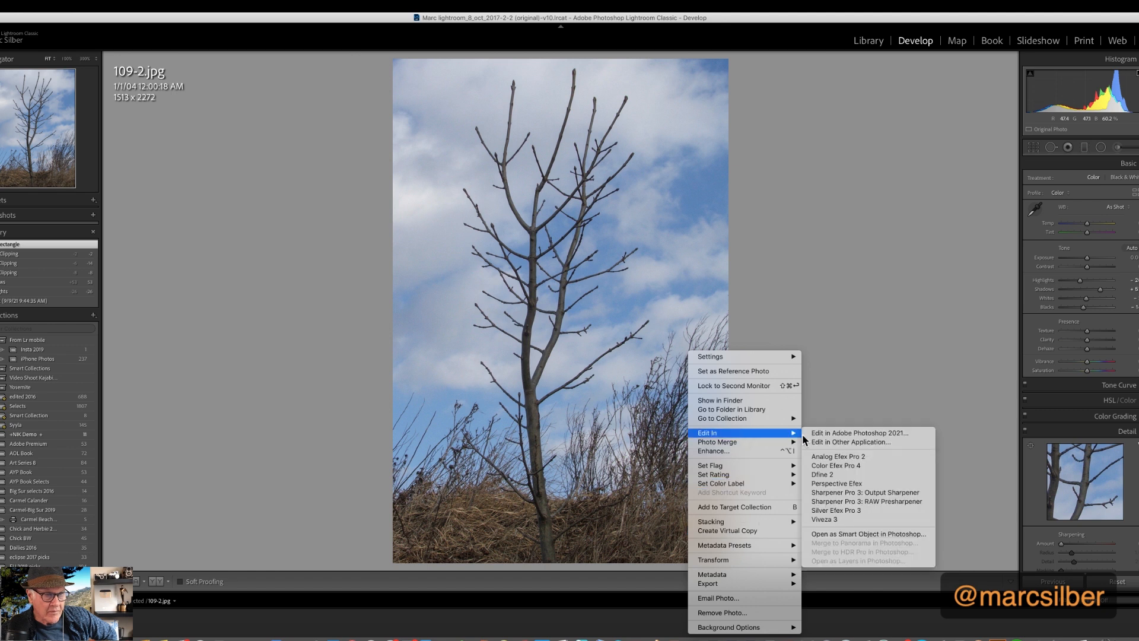
left_click(862, 511)
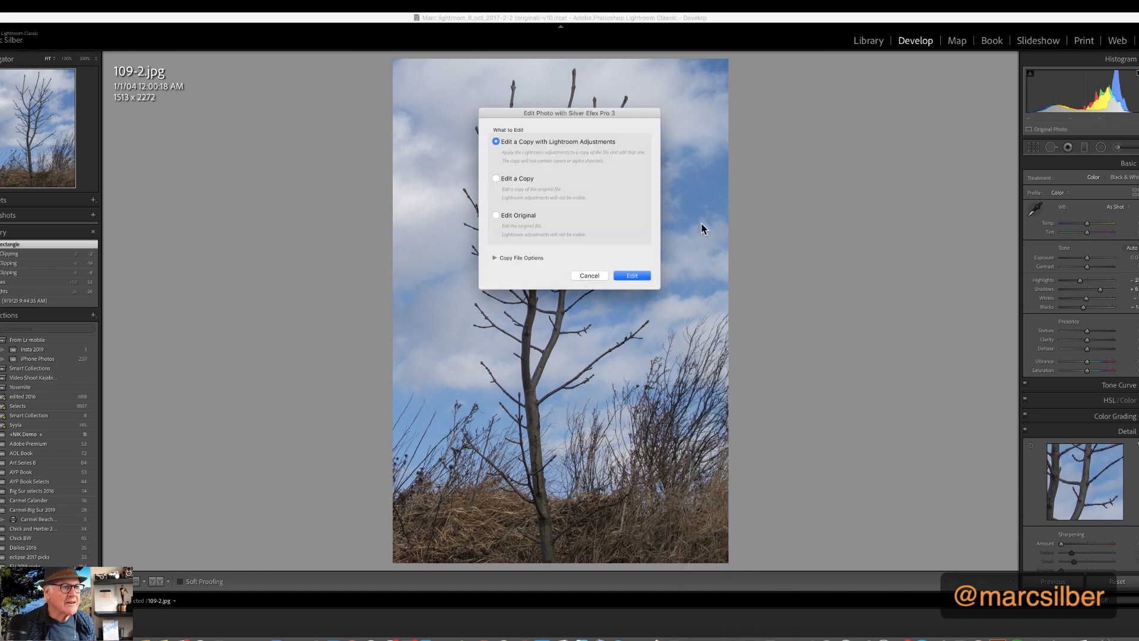
left_click(628, 276)
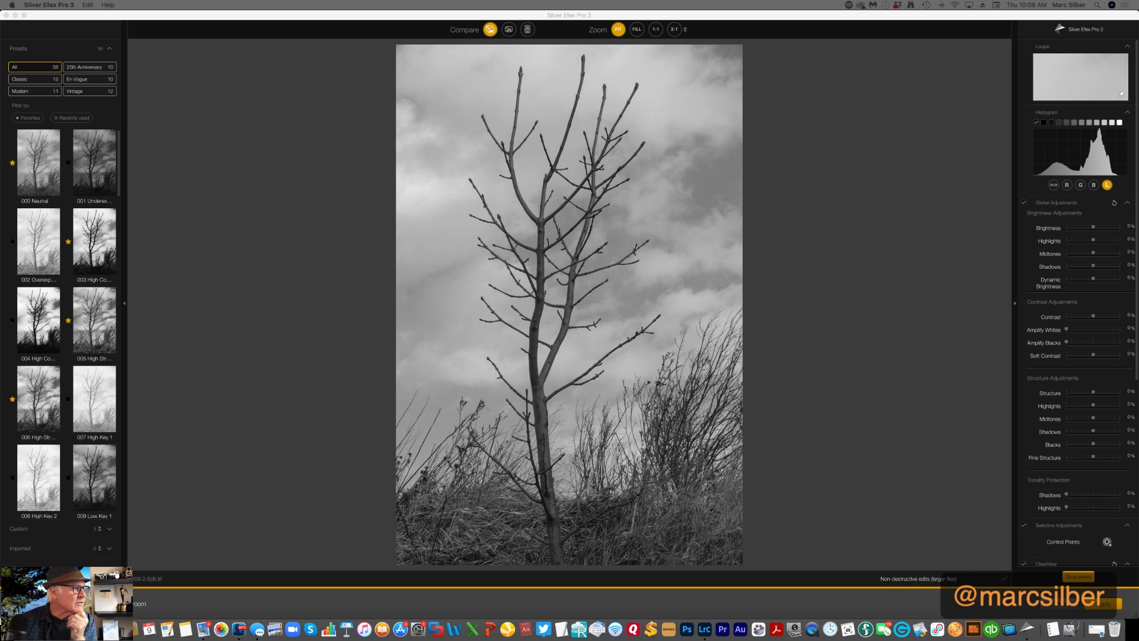
Filter the presets to favorites, preview each one on the tree photo, and apply preset 015 Full Dyn…
left_click(31, 118)
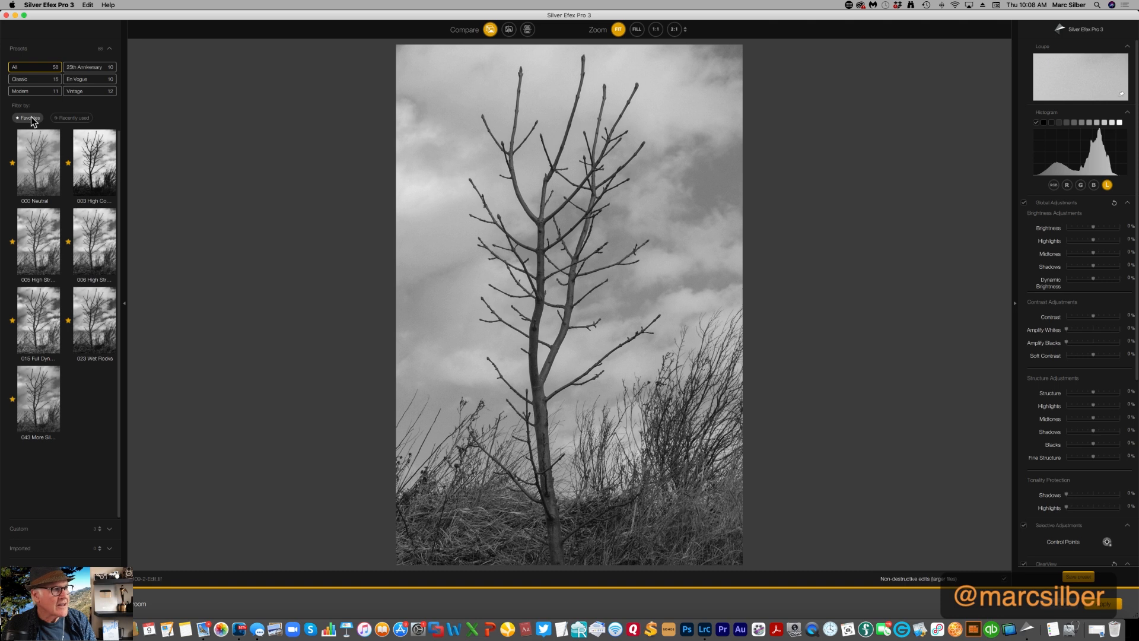
left_click(38, 171)
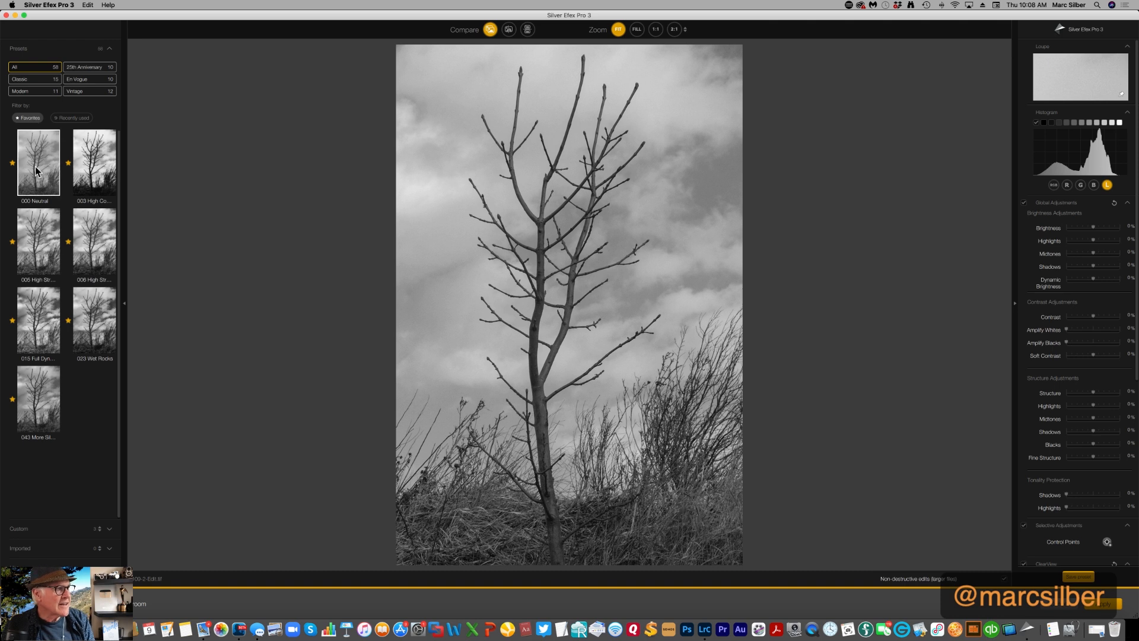
left_click(95, 165)
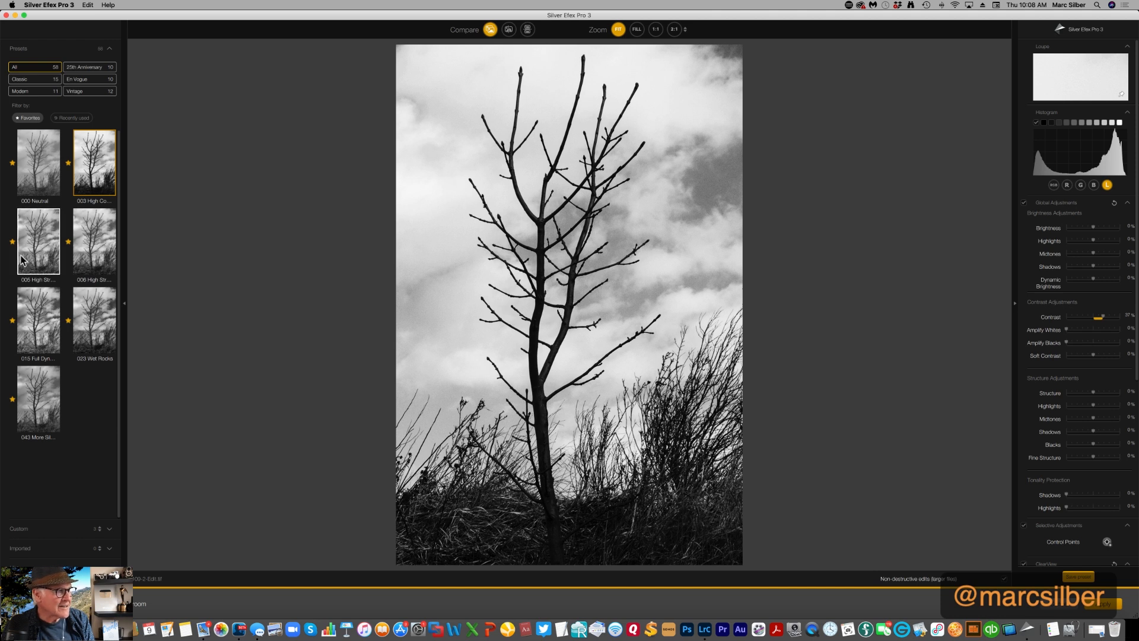
left_click(39, 253)
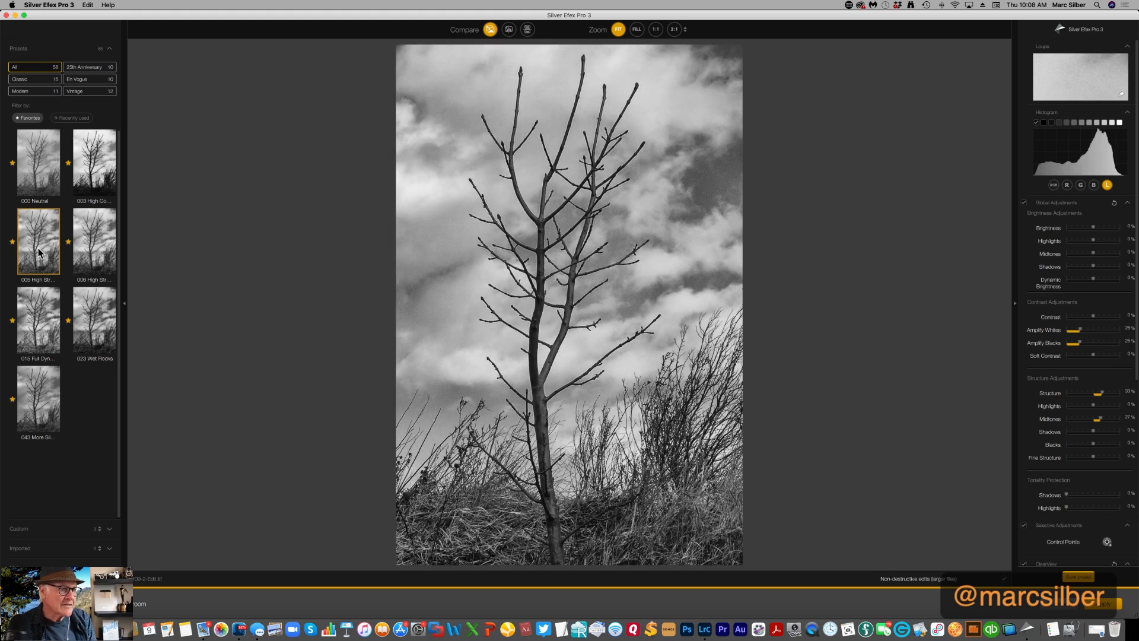
left_click(92, 258)
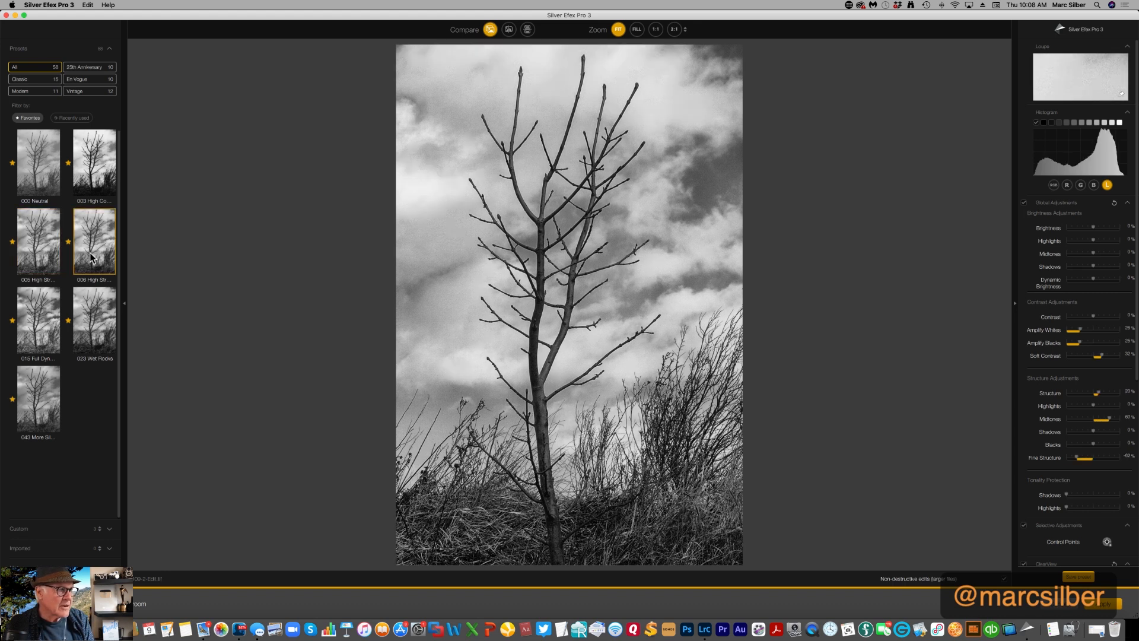
left_click(34, 325)
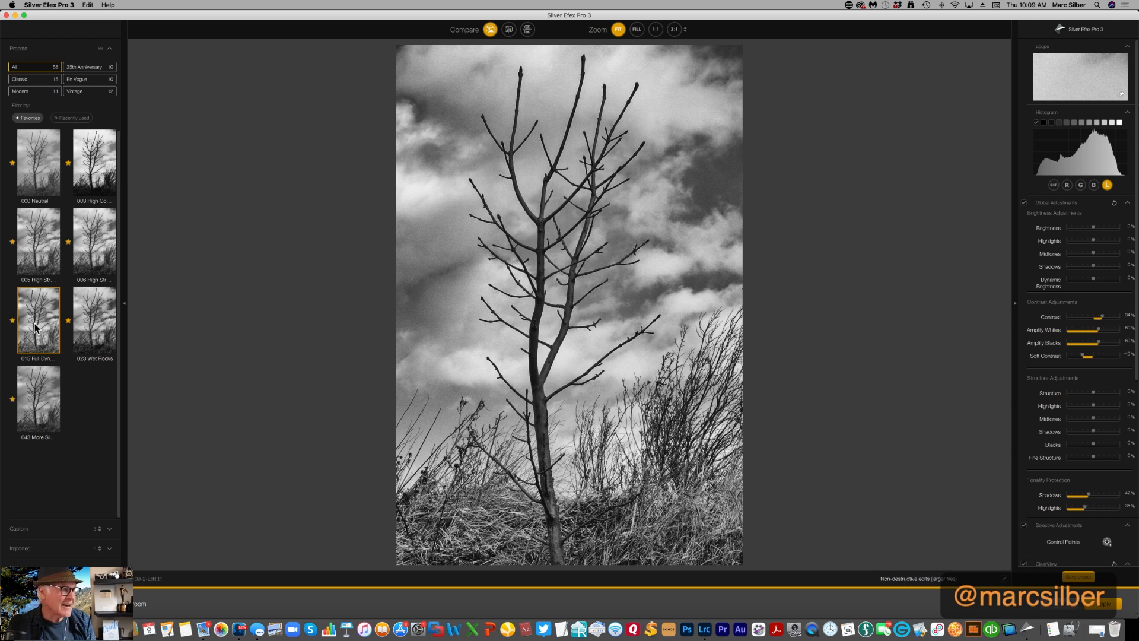
left_click(100, 305)
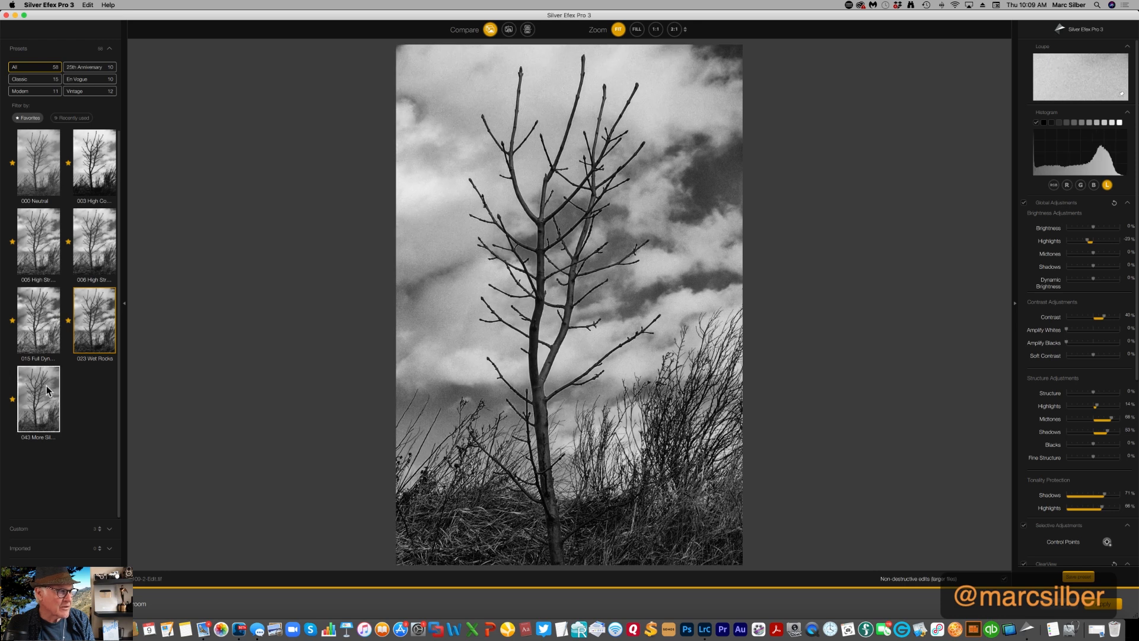
left_click(37, 402)
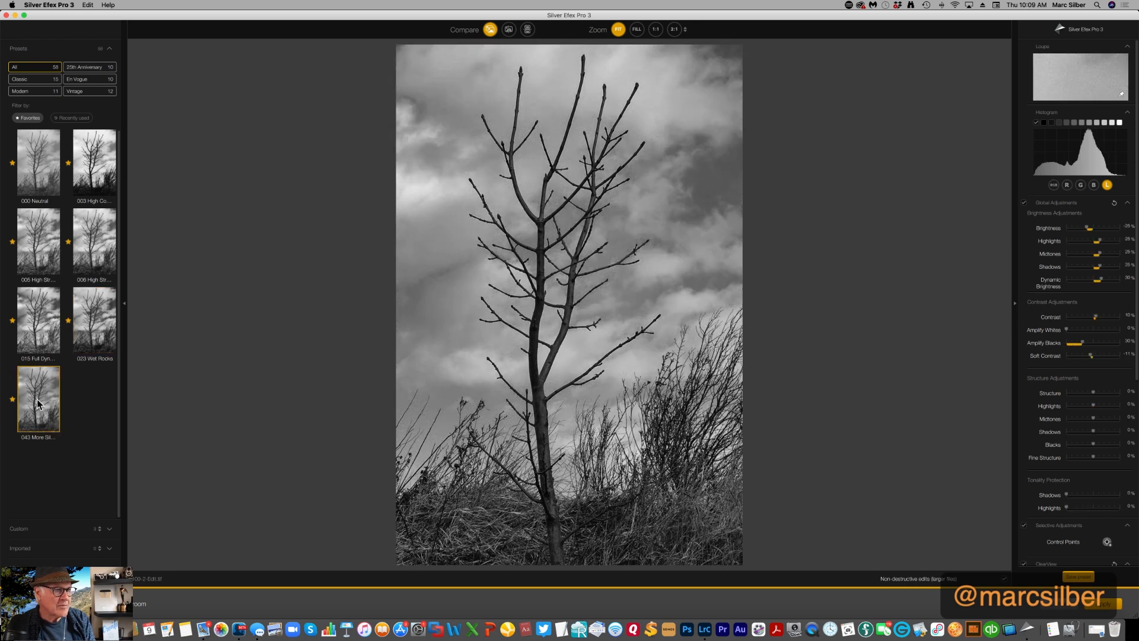
left_click(37, 340)
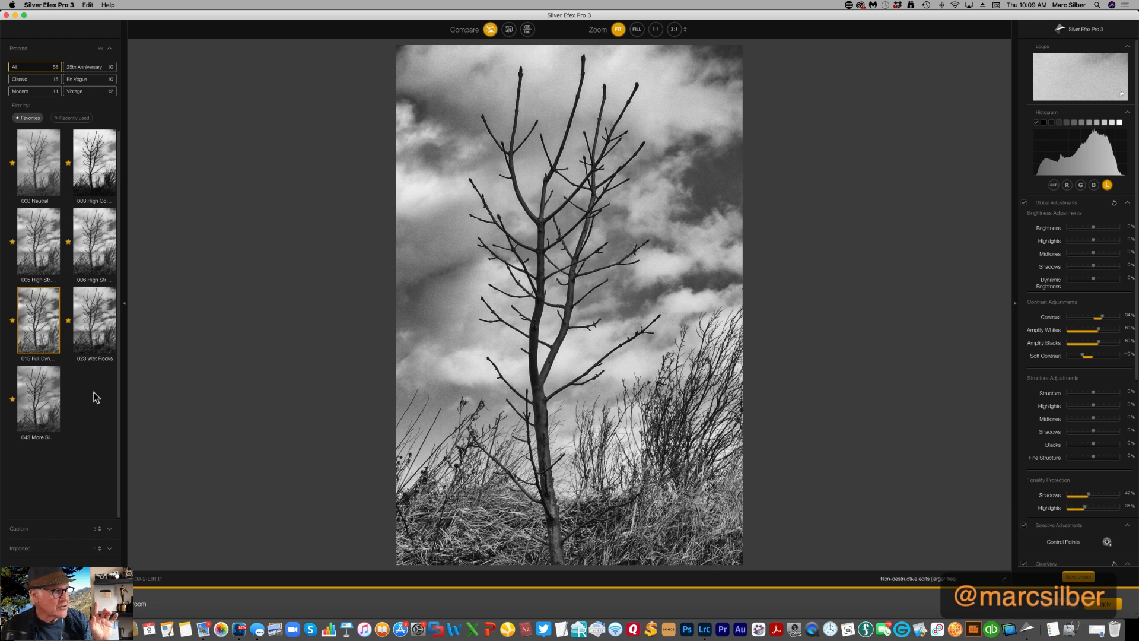
Hide the preset browser, try the orange, yellow, green and blue color filters, and apply the red color filter to the photo
left_click(124, 306)
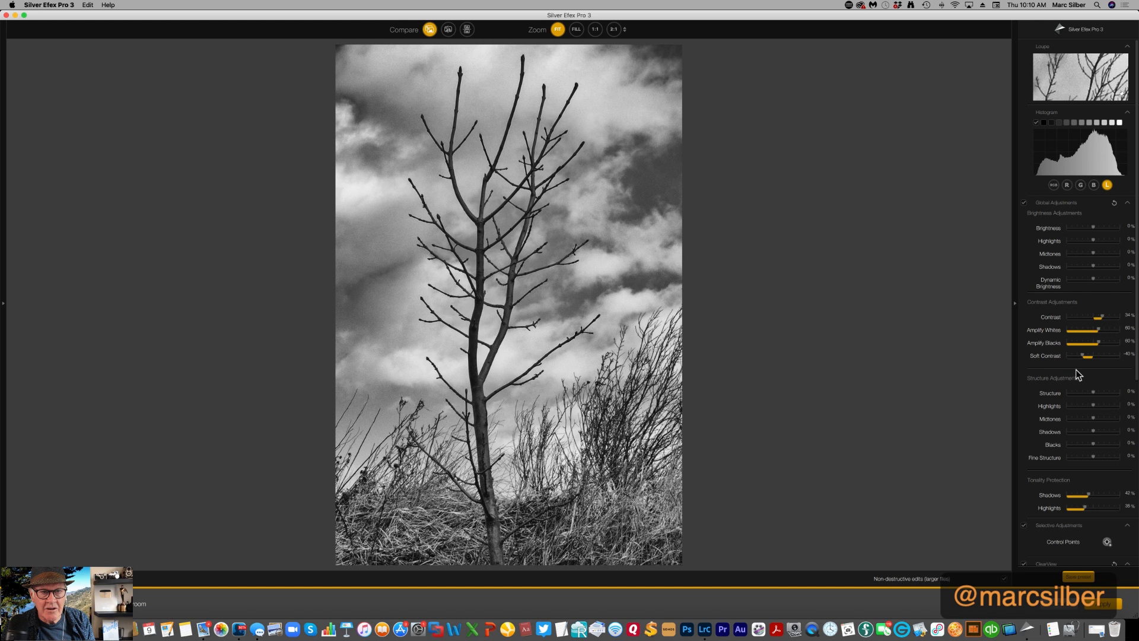
scroll(1111, 434, "down", 10)
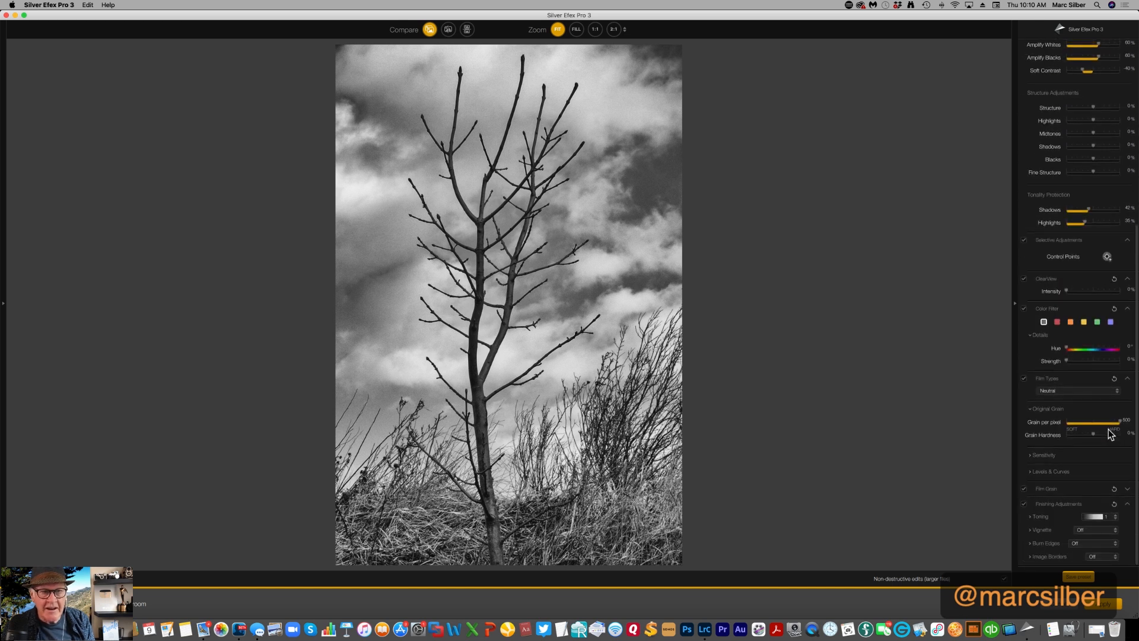
left_click(1057, 324)
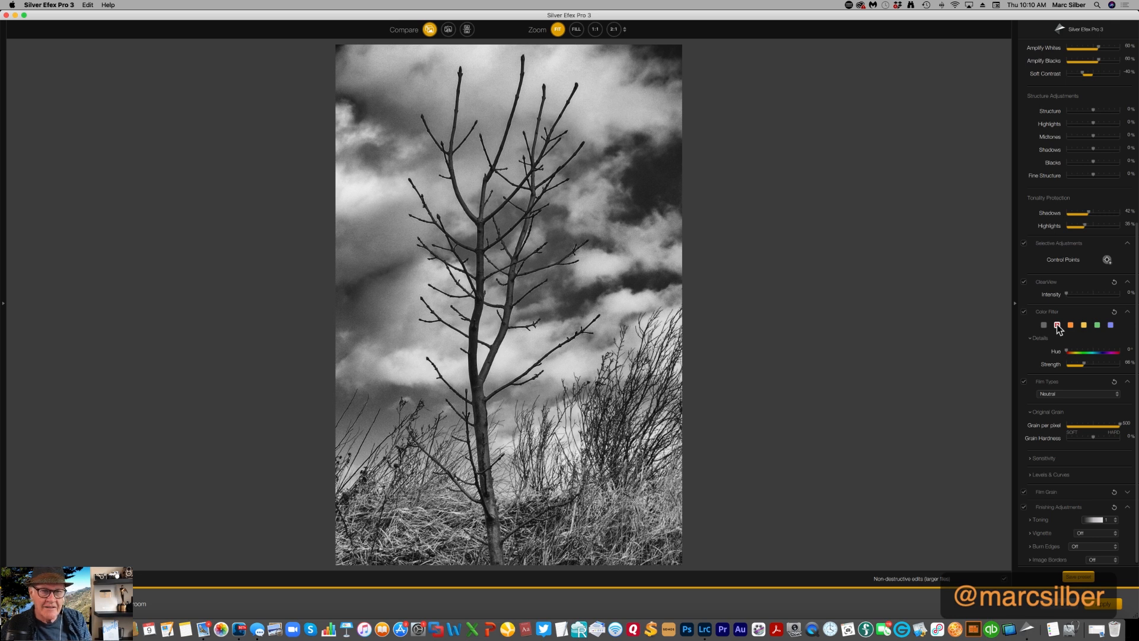
left_click(1070, 325)
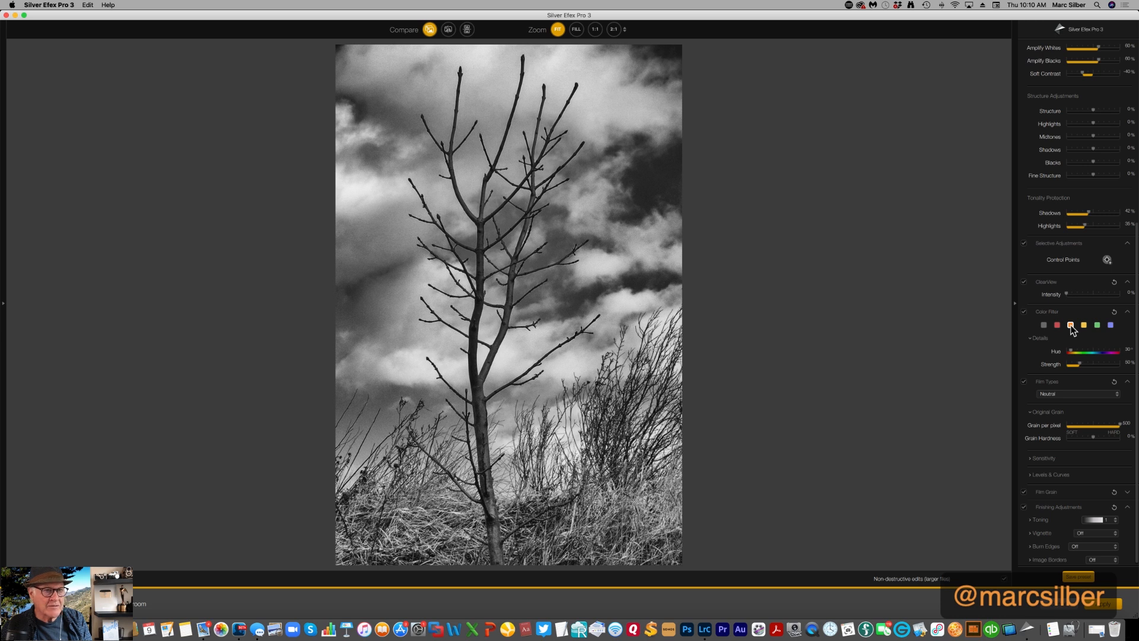
left_click(1084, 325)
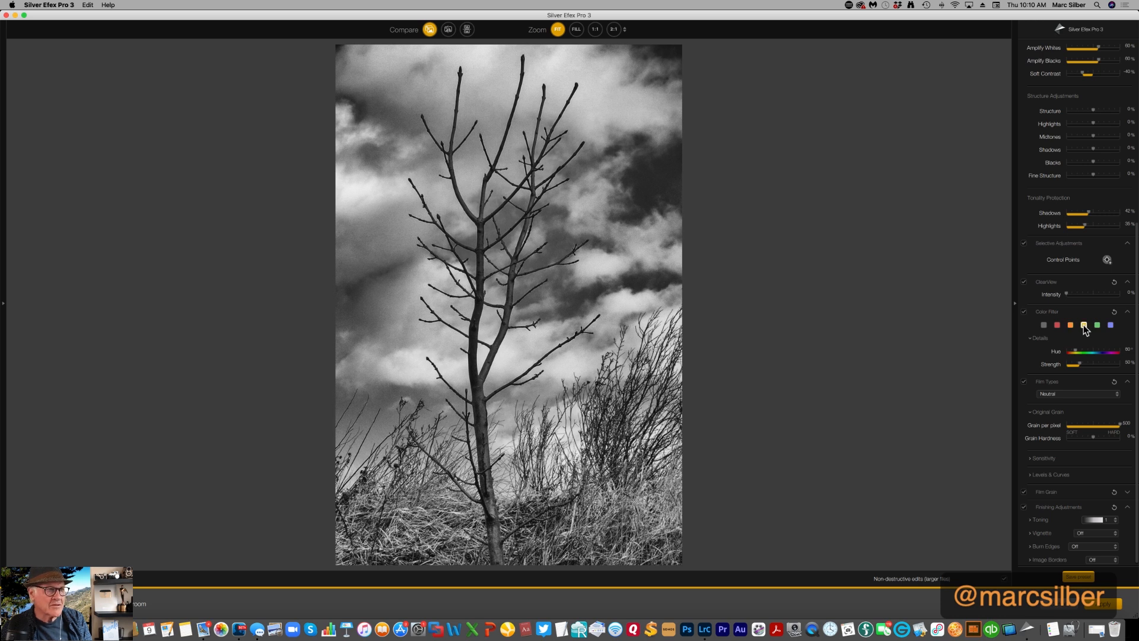
left_click(1097, 326)
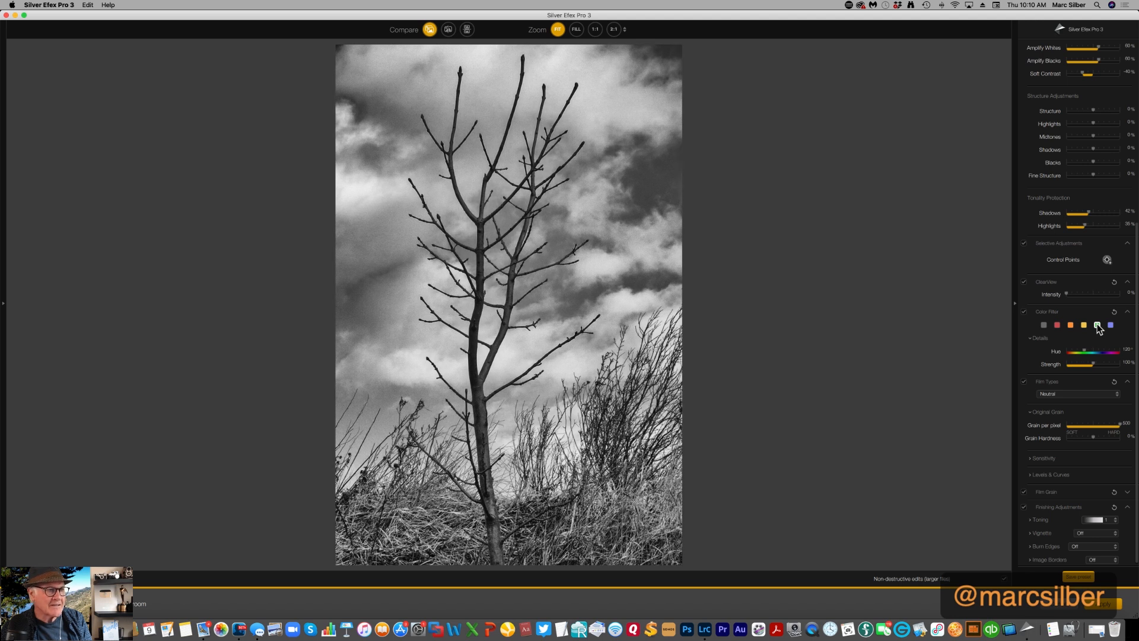
left_click(1110, 325)
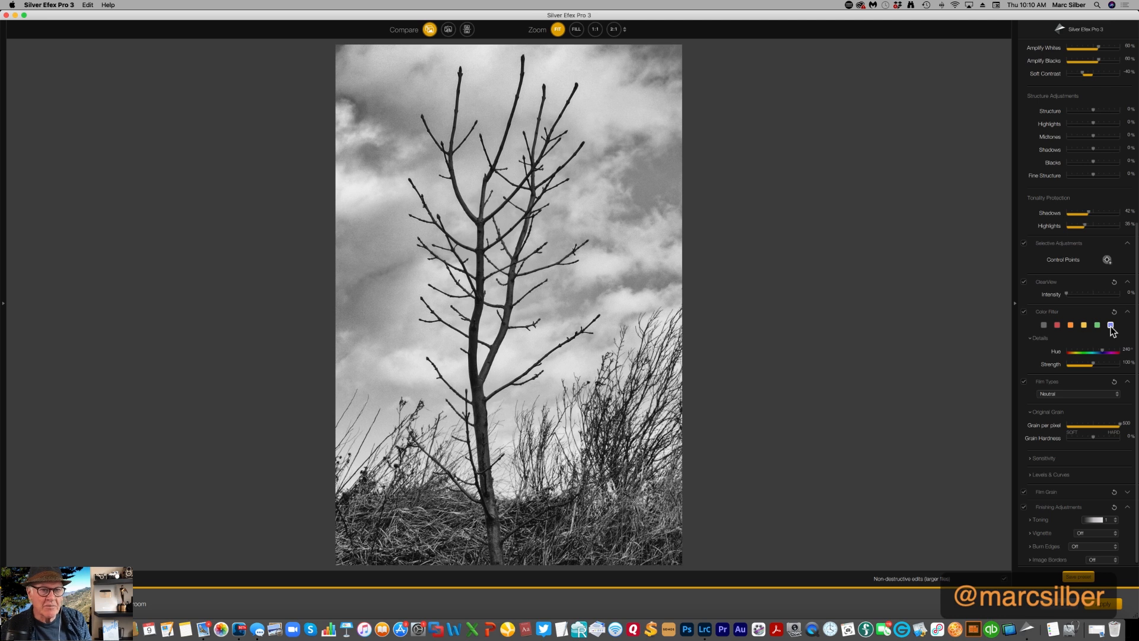
left_click(1057, 325)
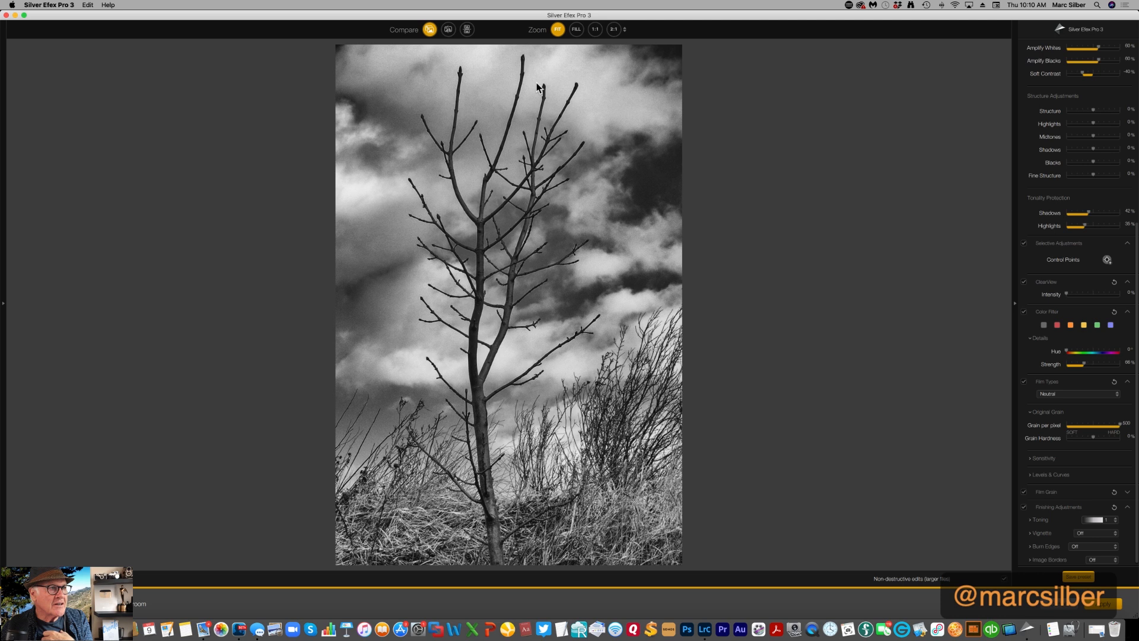
Compare the filtered tree photo with its original in the split and side-by-side views, and return to the single view
left_click(449, 29)
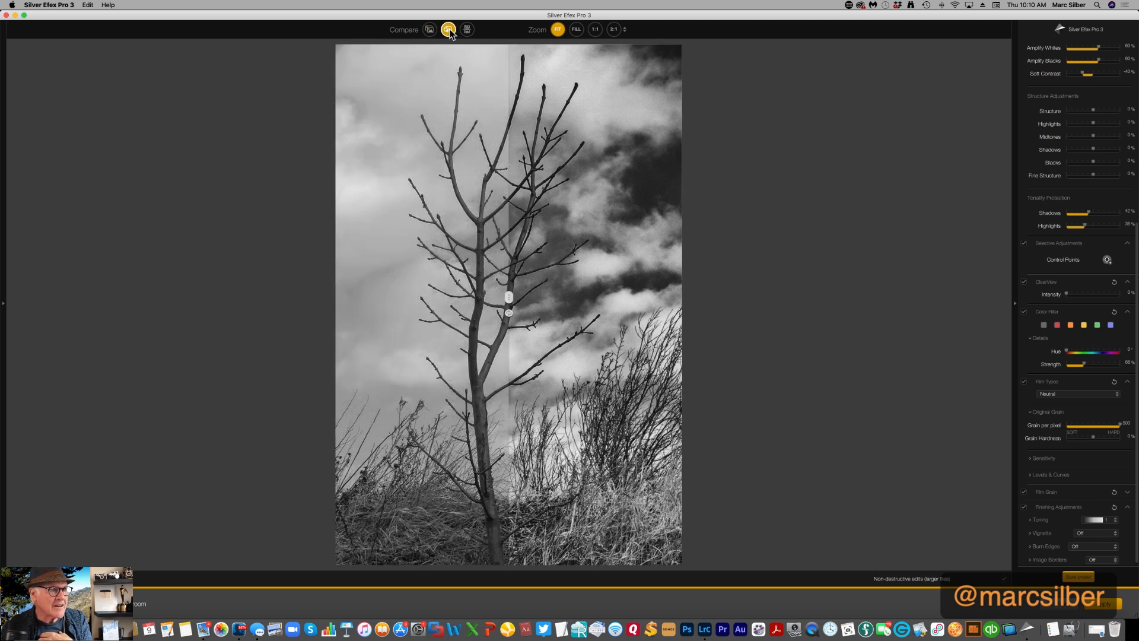
left_click(466, 29)
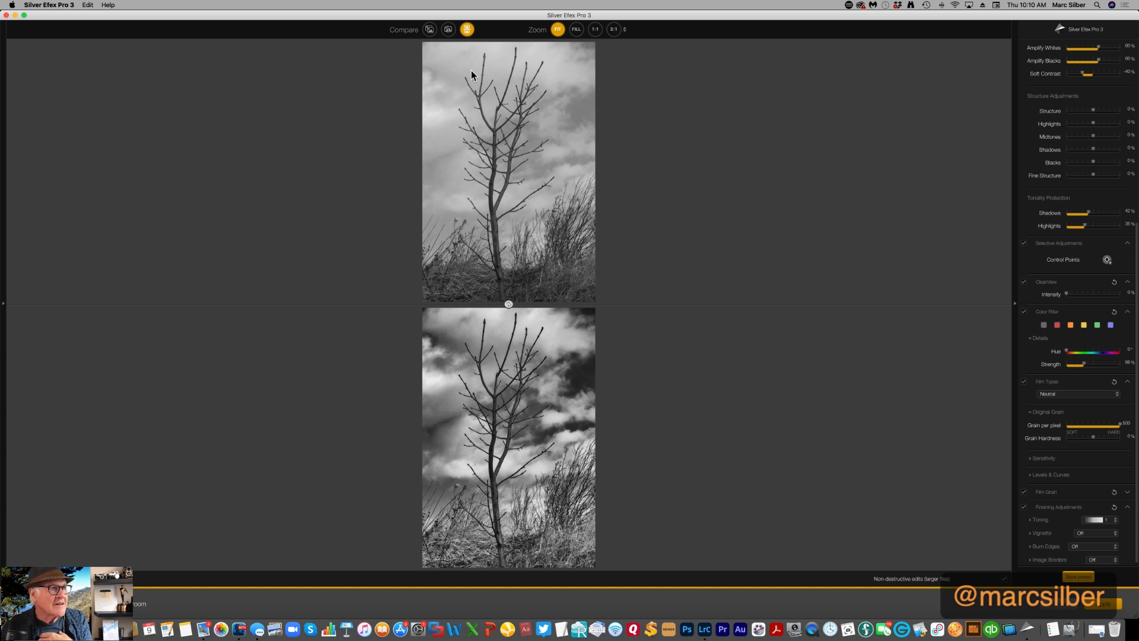
left_click(432, 30)
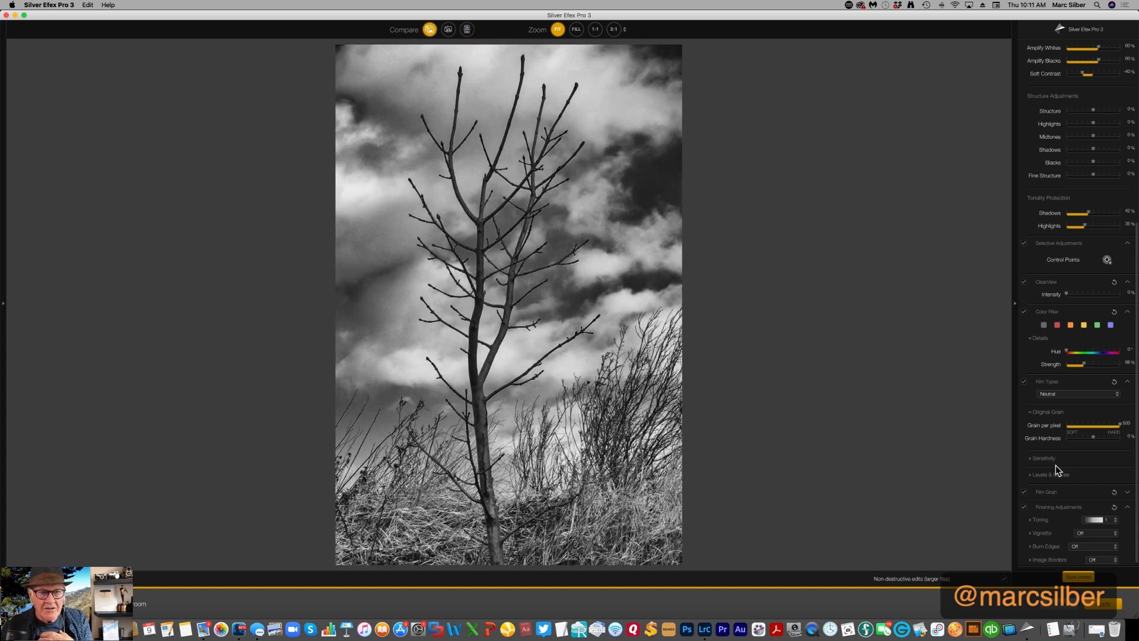
Compare the Neutral and Kodak ISO 32 Panatomic X film types on the photo and apply Kodak ISO 32 Panatomic X
scroll(1129, 504, "down", 1)
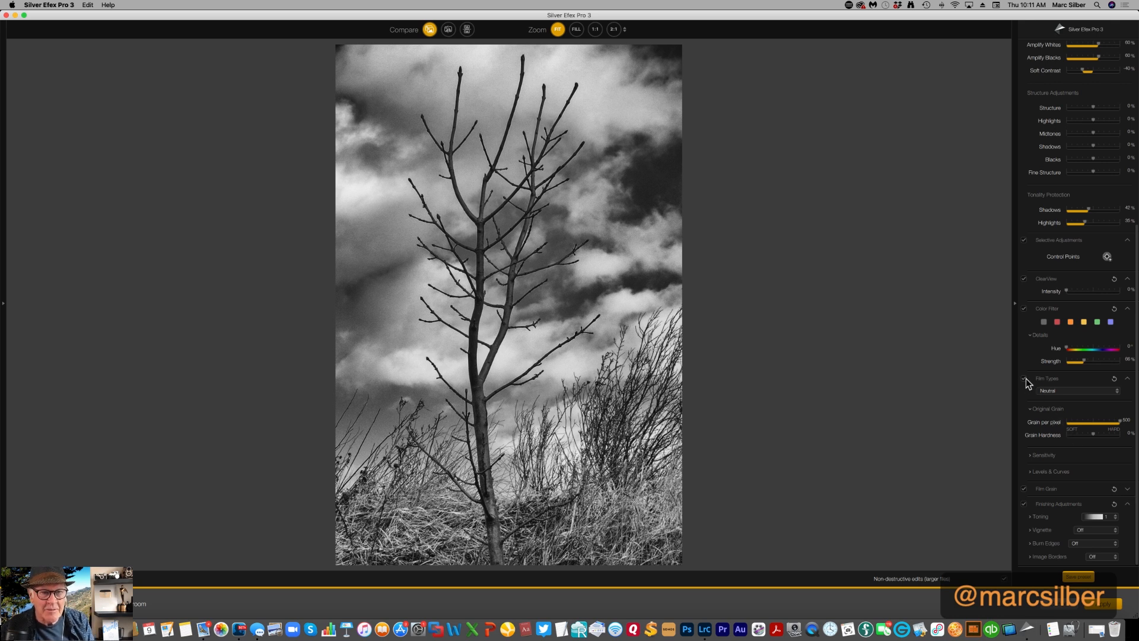
left_click(1047, 380)
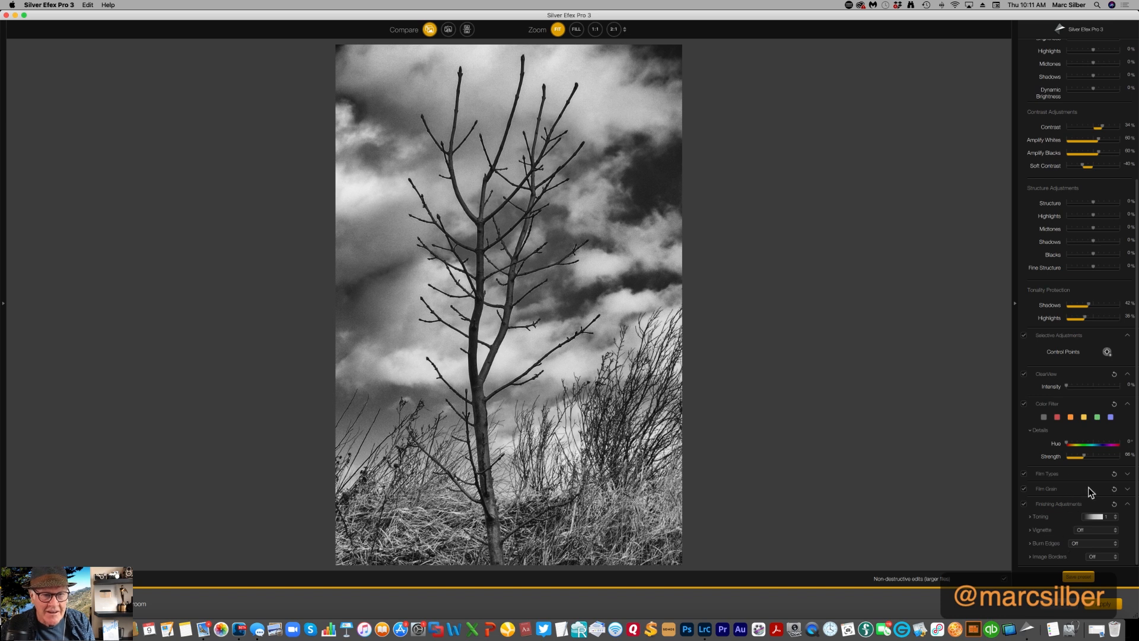
left_click(1126, 474)
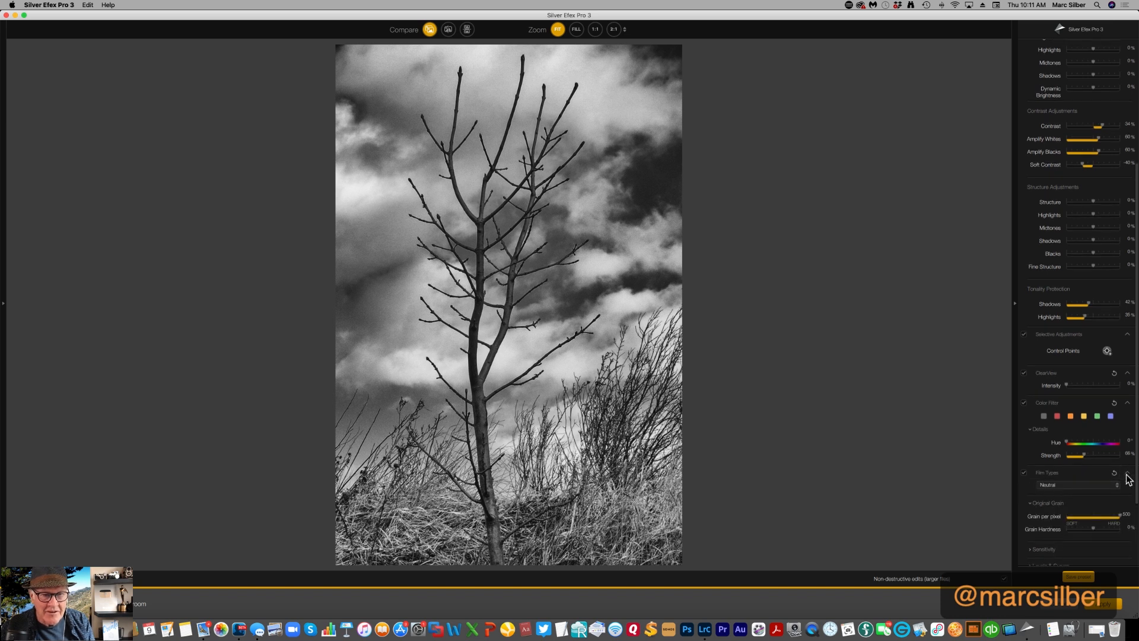
left_click(1117, 478)
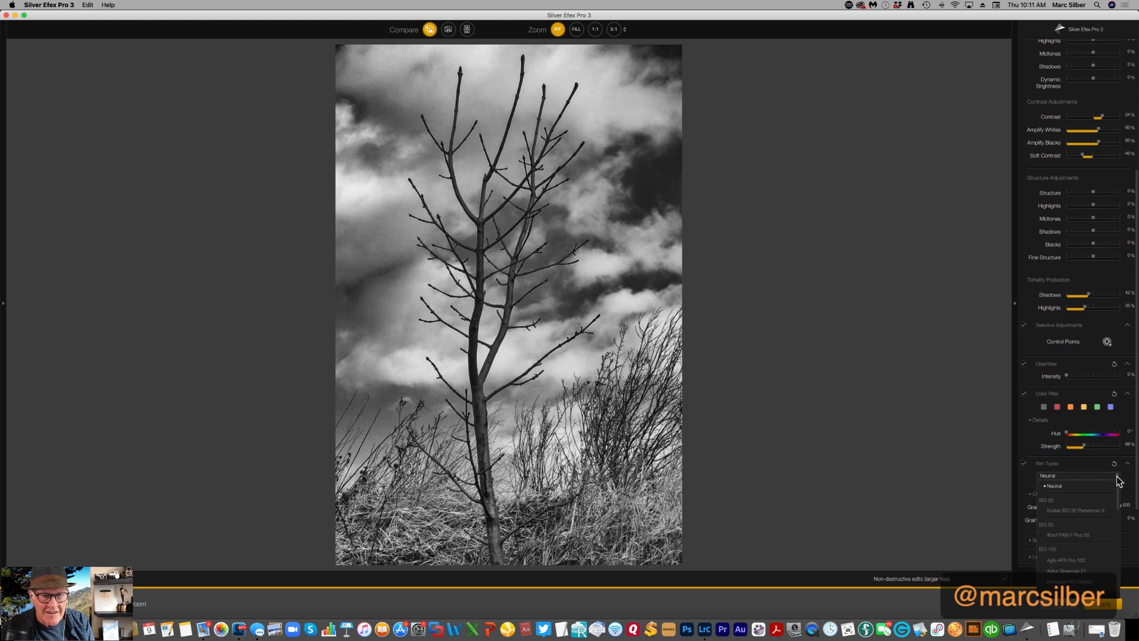
left_click(1096, 510)
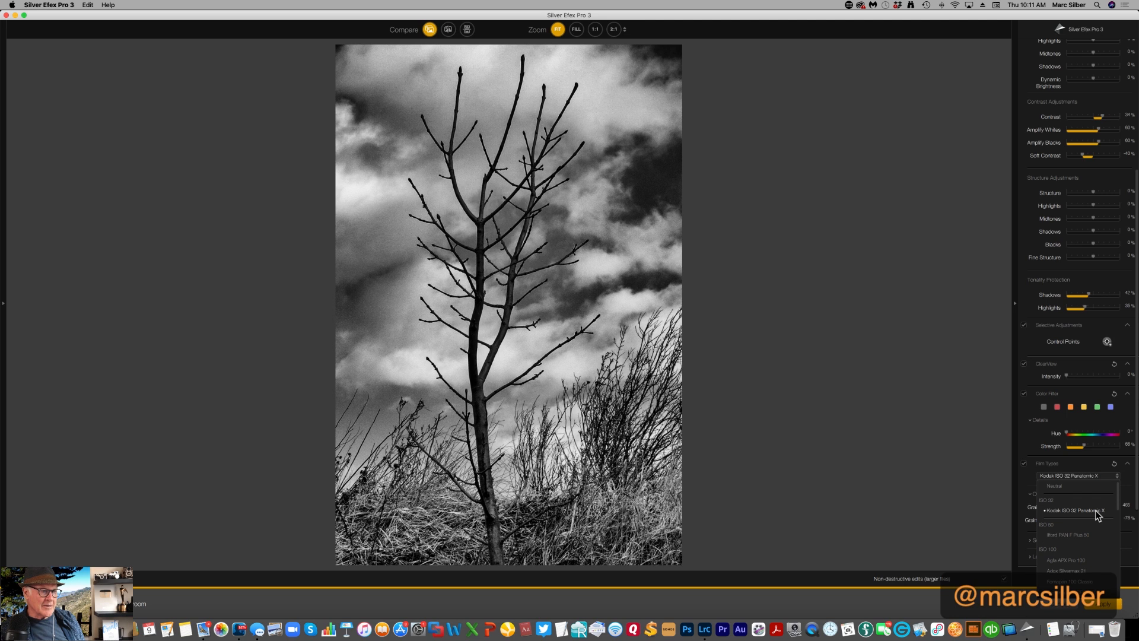
left_click(1062, 485)
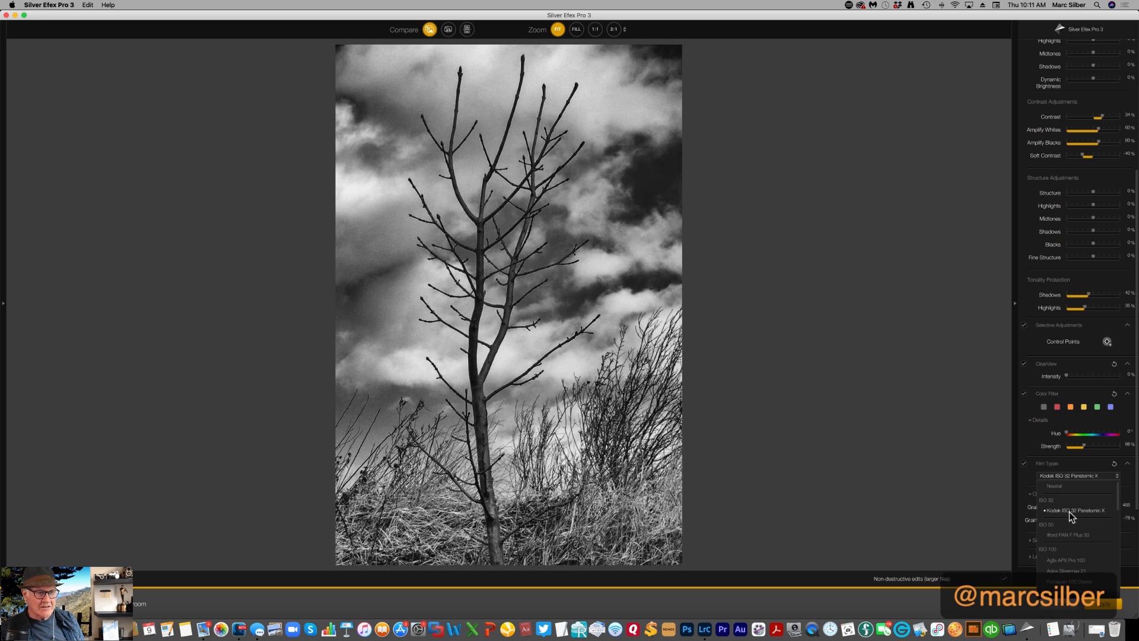
left_click(1076, 531)
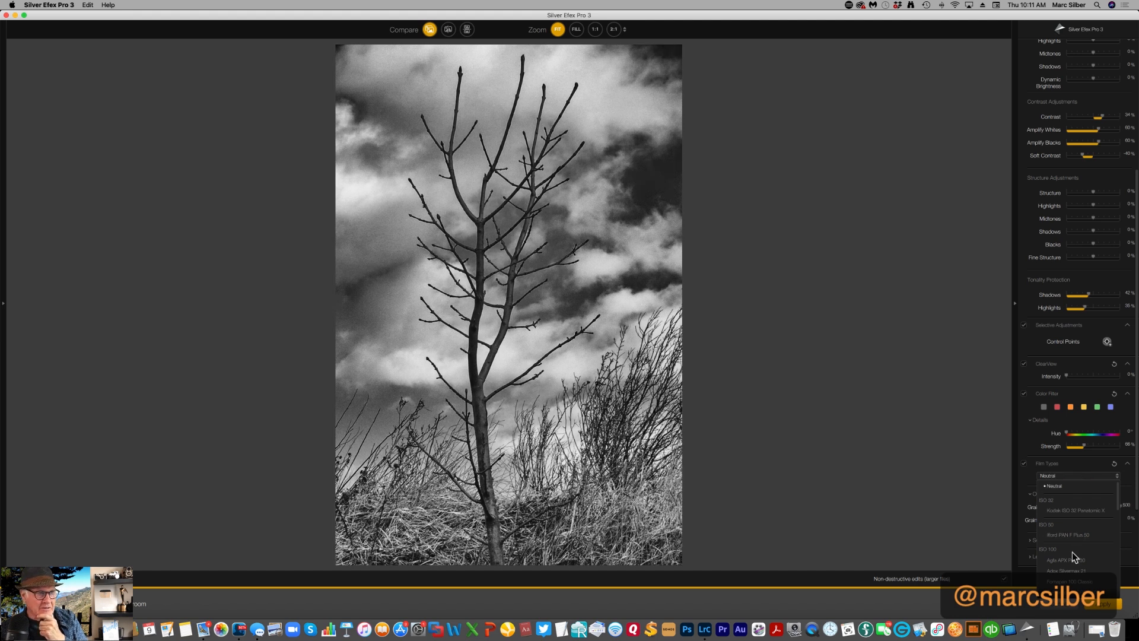
left_click(1074, 514)
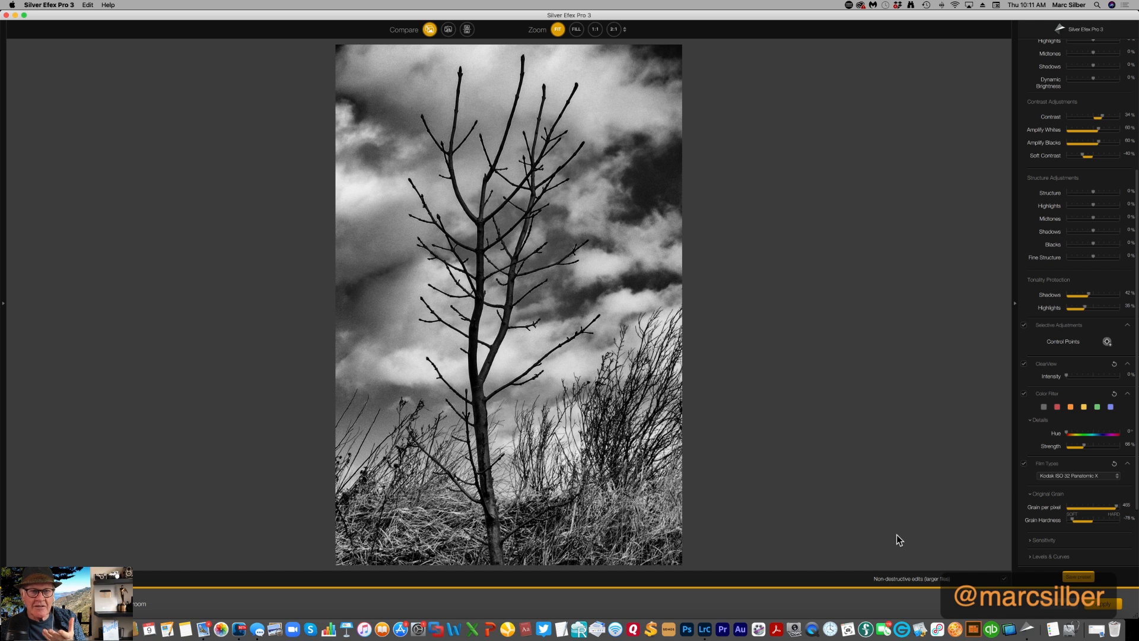
Raise the photo's Dynamic Brightness to about 49% and lower its Soft Contrast to about -50%
scroll(1033, 289, "up", 10)
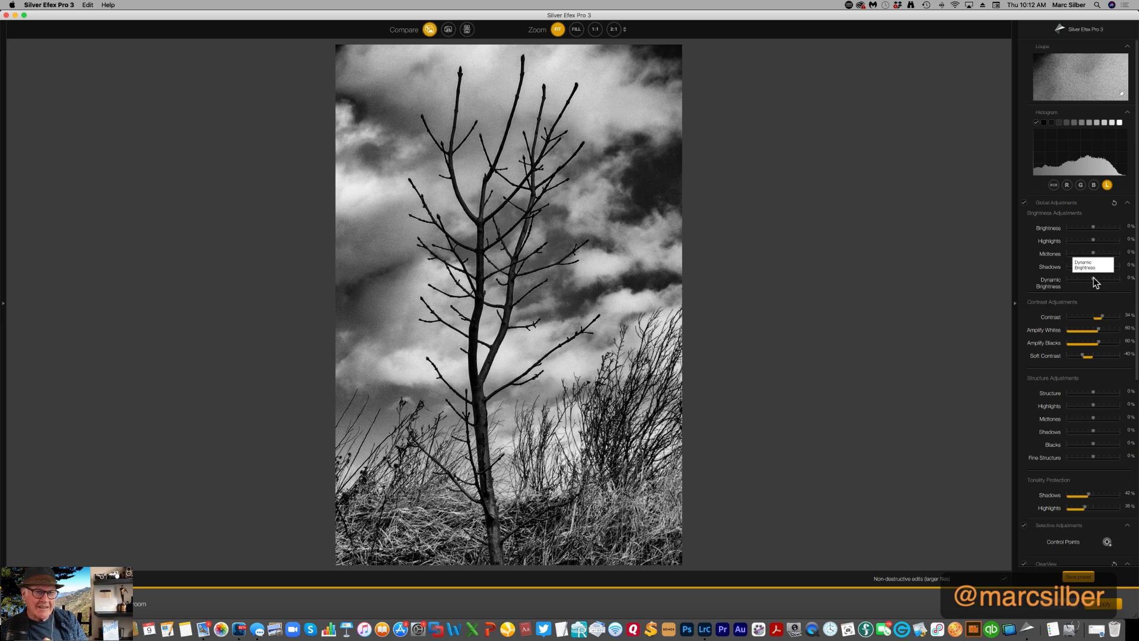
left_click_drag(1094, 279, 1114, 275)
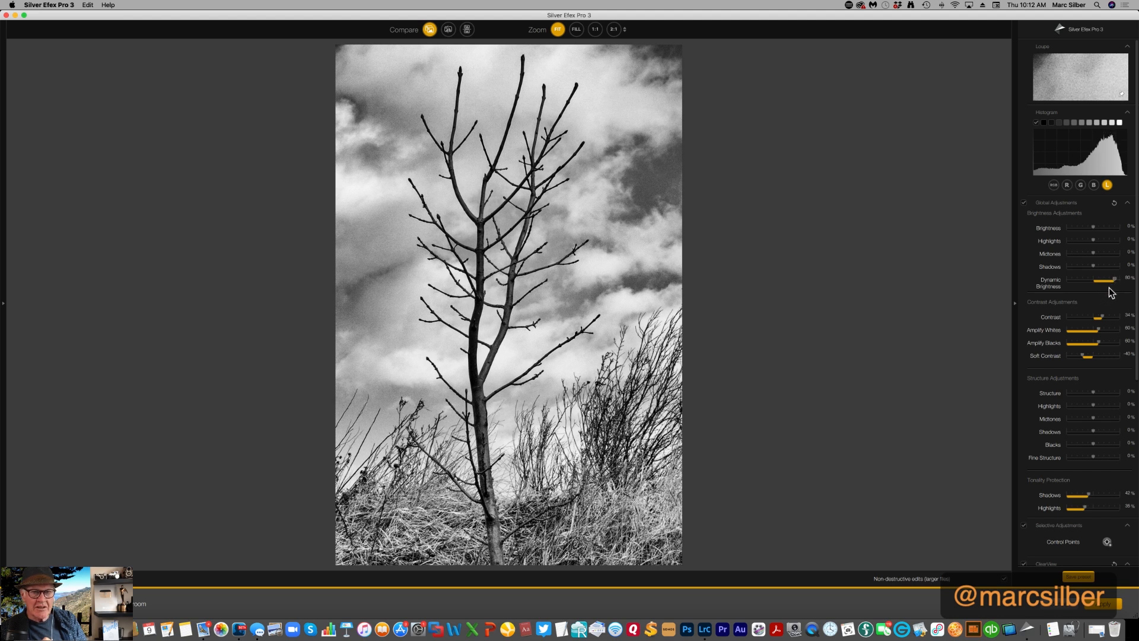
left_click_drag(1111, 281, 1107, 283)
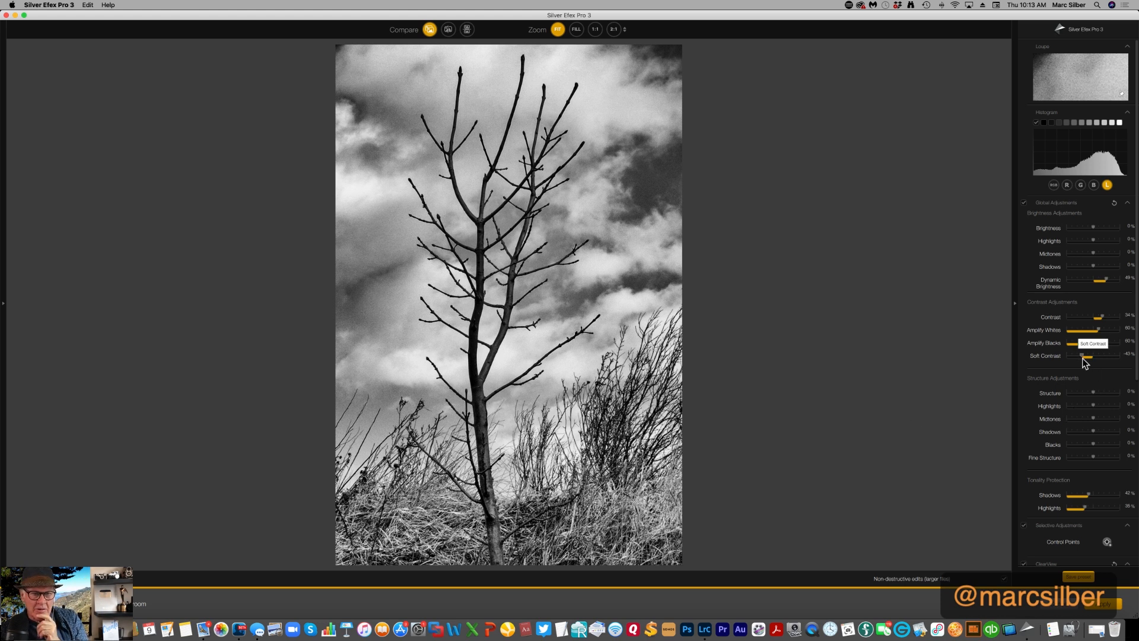
left_click_drag(1082, 358, 1079, 357)
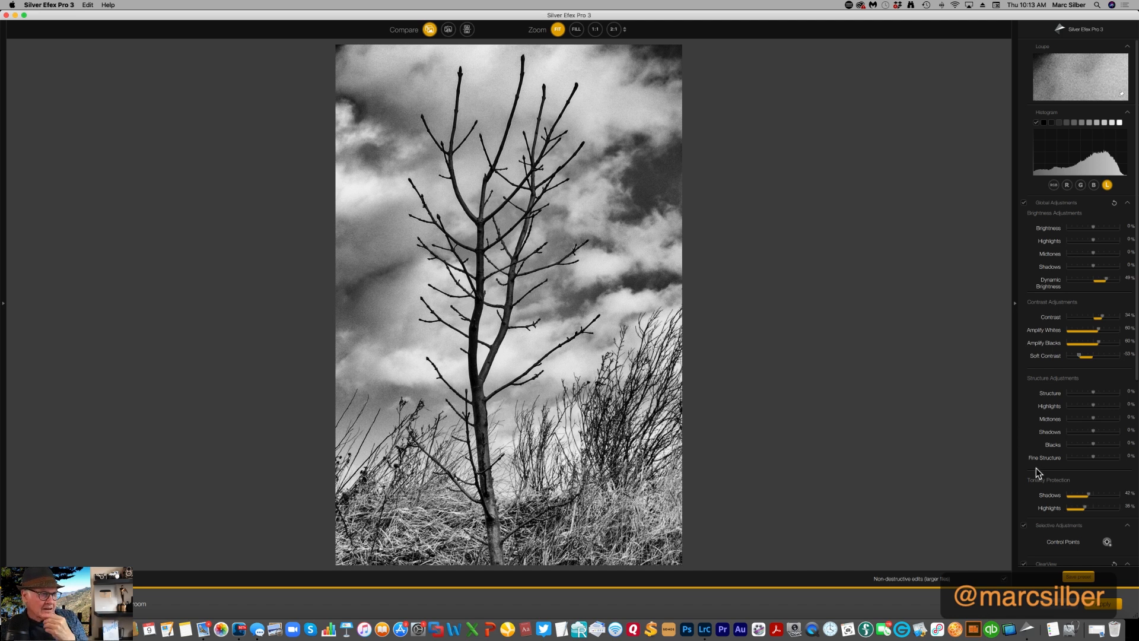
Preview the toning presets in the finishing adjustments and apply Selenium toning 4 to the photo
scroll(1036, 467, "down", 10)
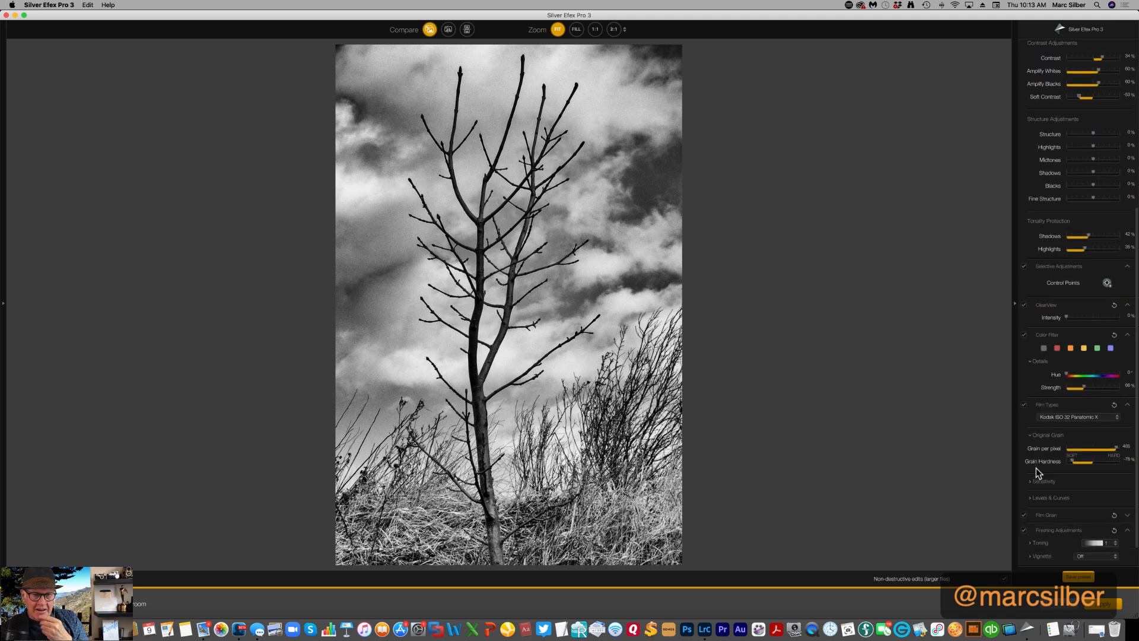
scroll(1036, 467, "down", 1)
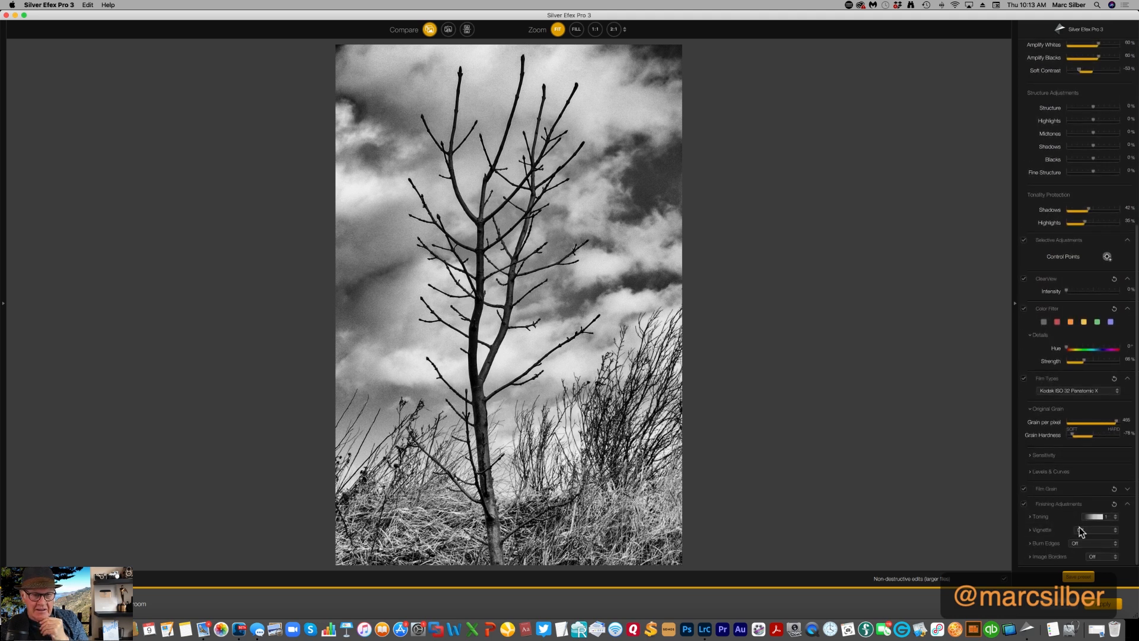
left_click(1115, 517)
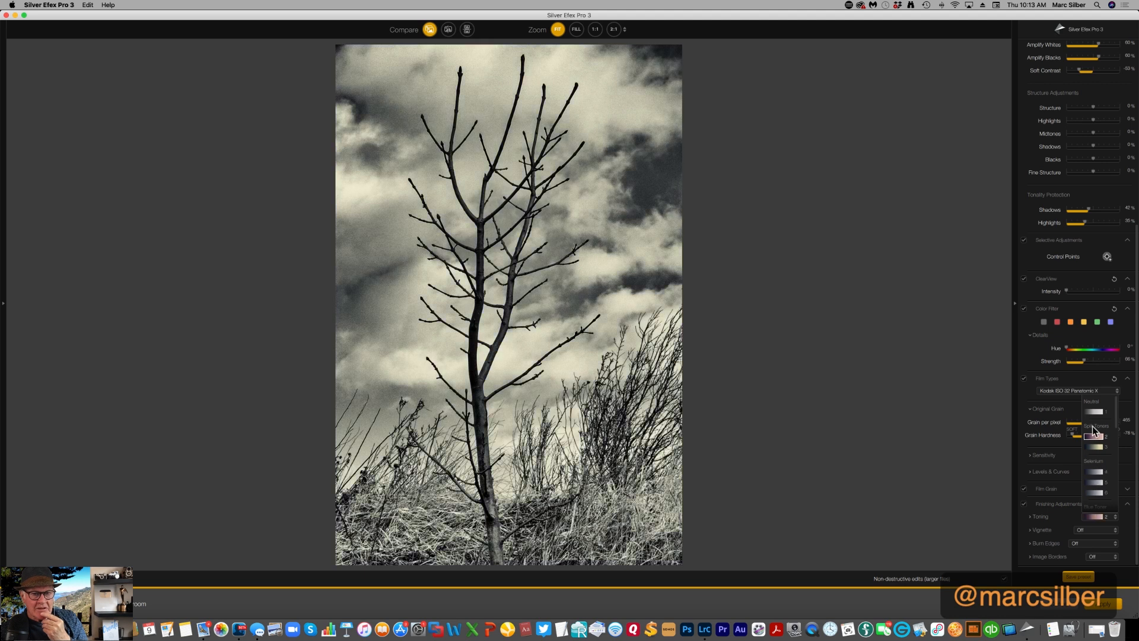
scroll(1090, 411, "up", 1)
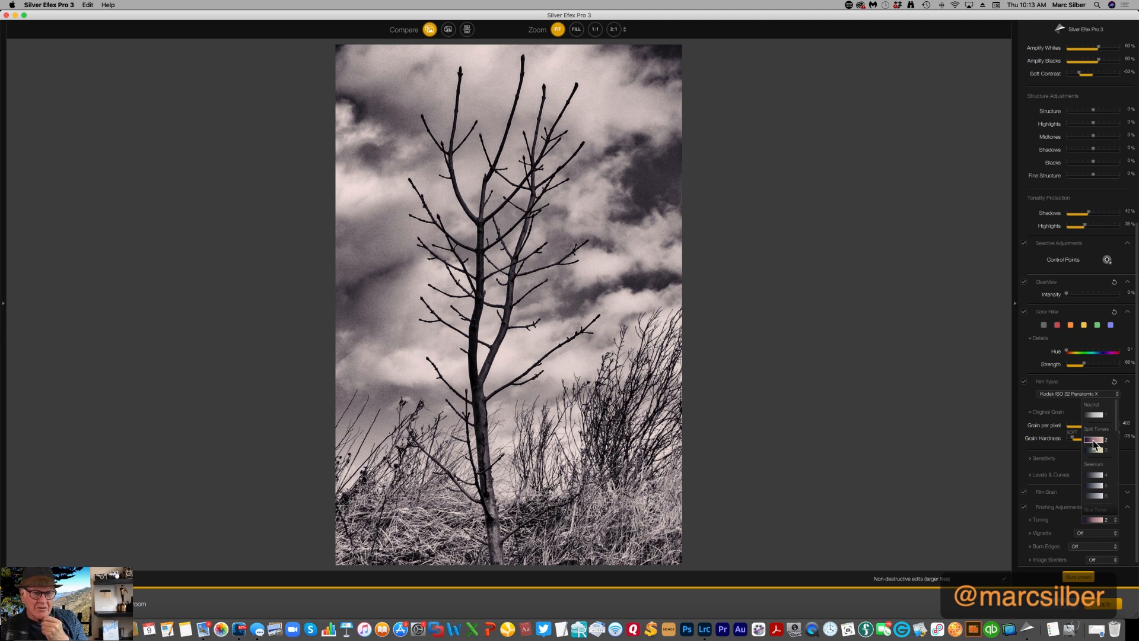
left_click(1101, 476)
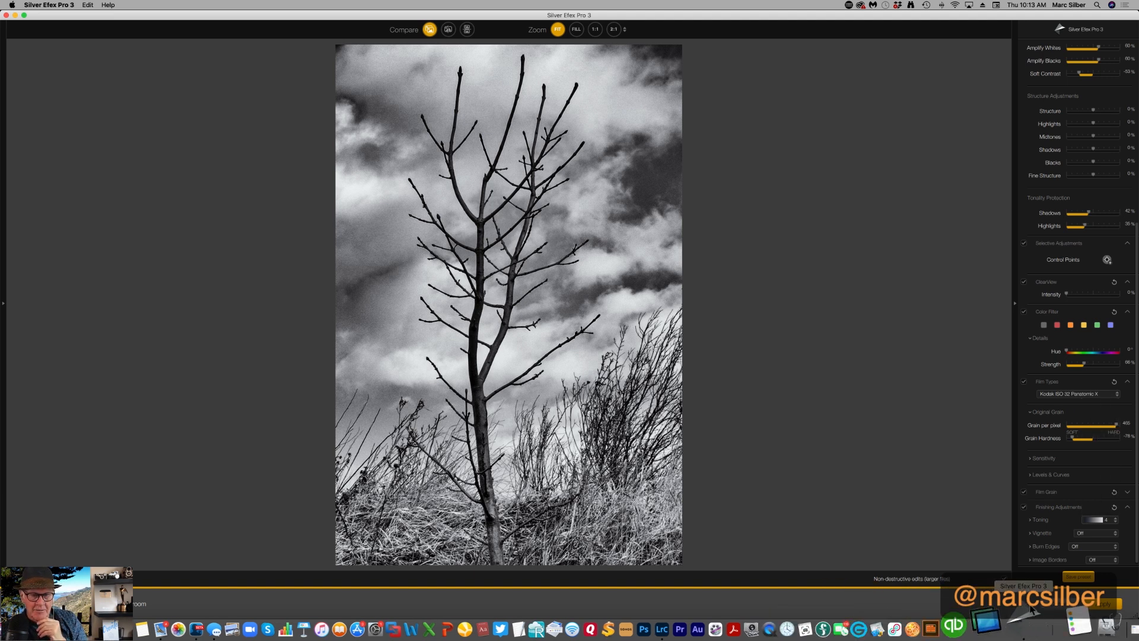
Try the All Edges 1, All Edges 2 and All Edges (Soft) 1 burn-edge presets and apply All Edges 1
left_click(1077, 546)
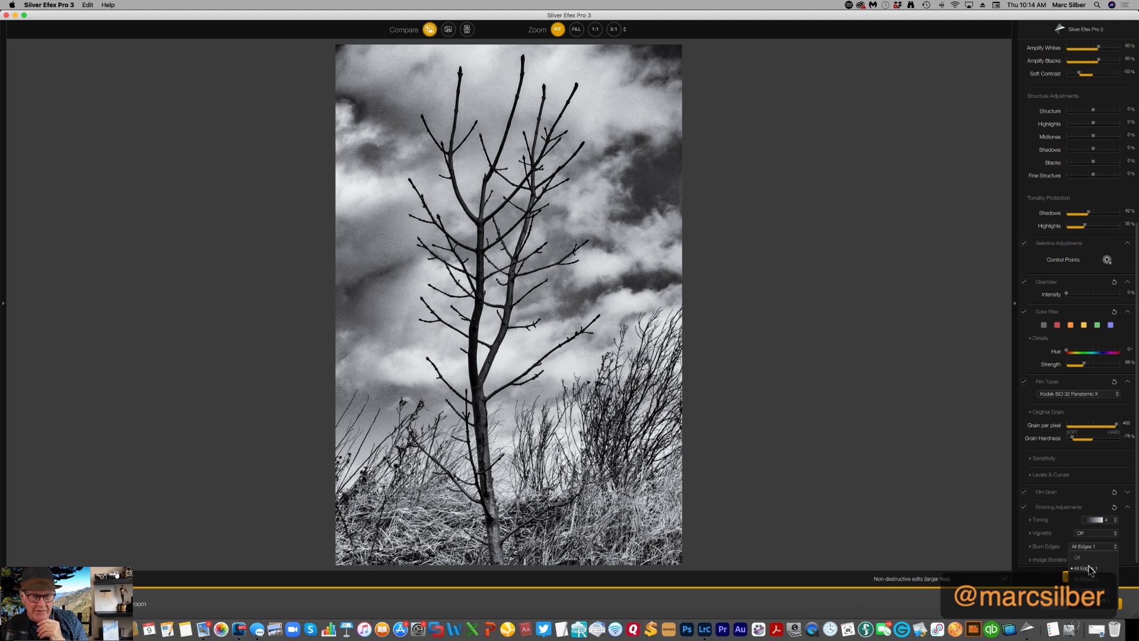
left_click(1089, 568)
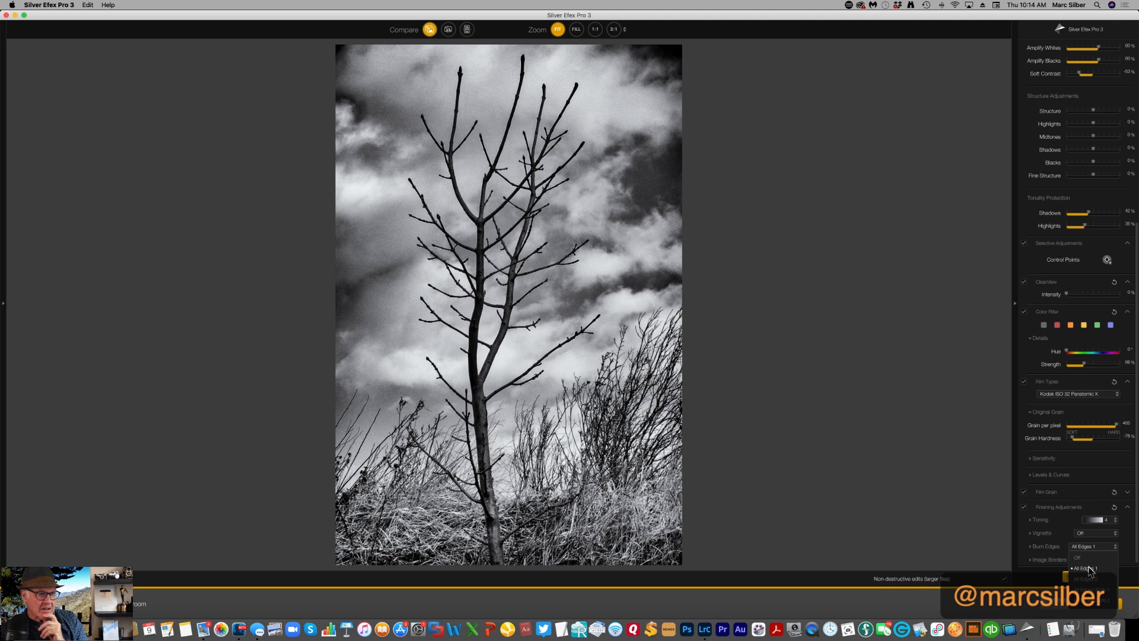
left_click(1077, 557)
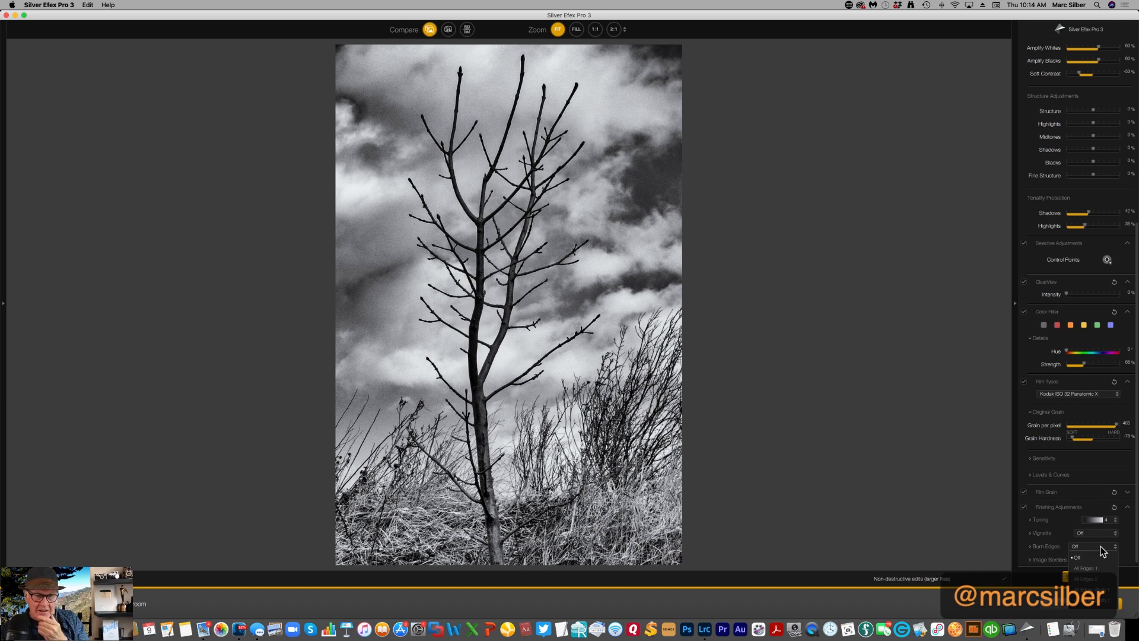
left_click(1099, 579)
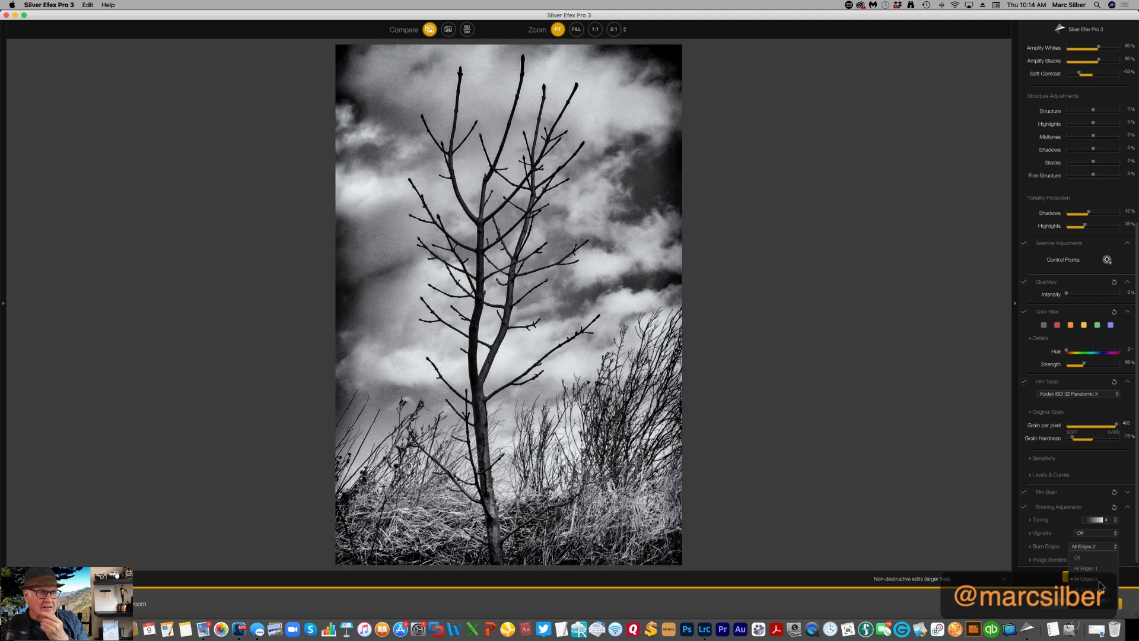
left_click(1101, 590)
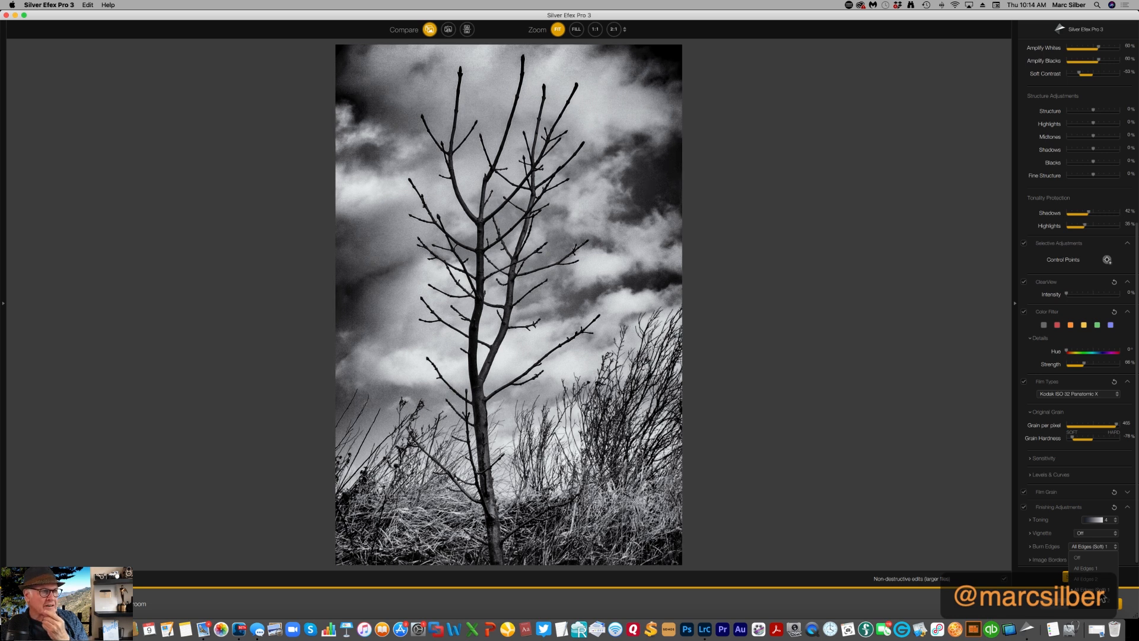
left_click(1101, 593)
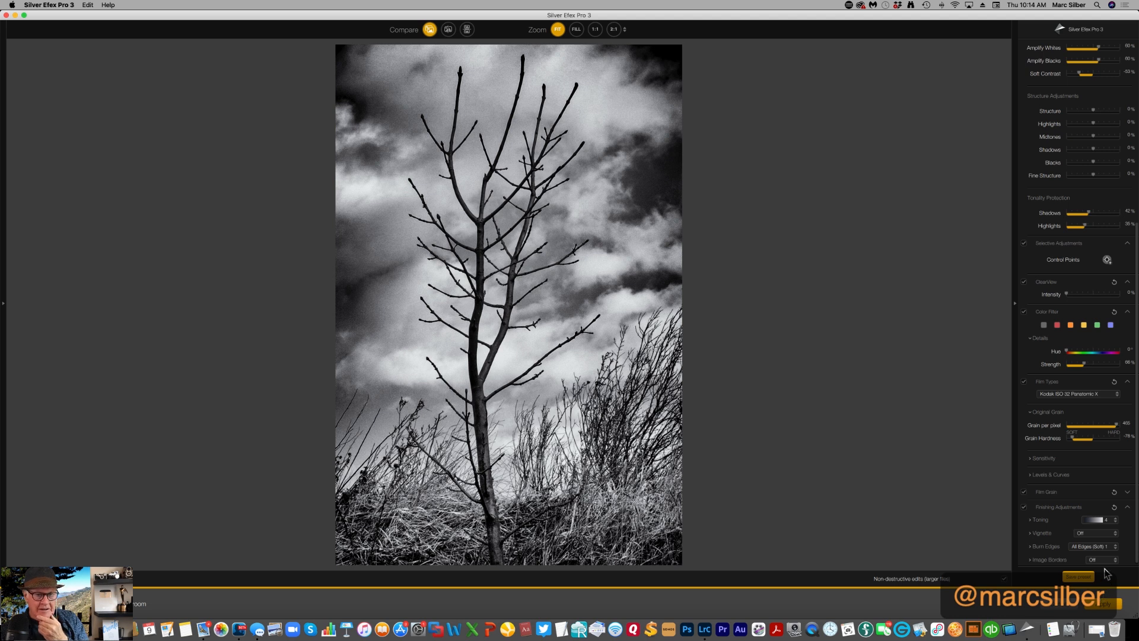
left_click(1117, 551)
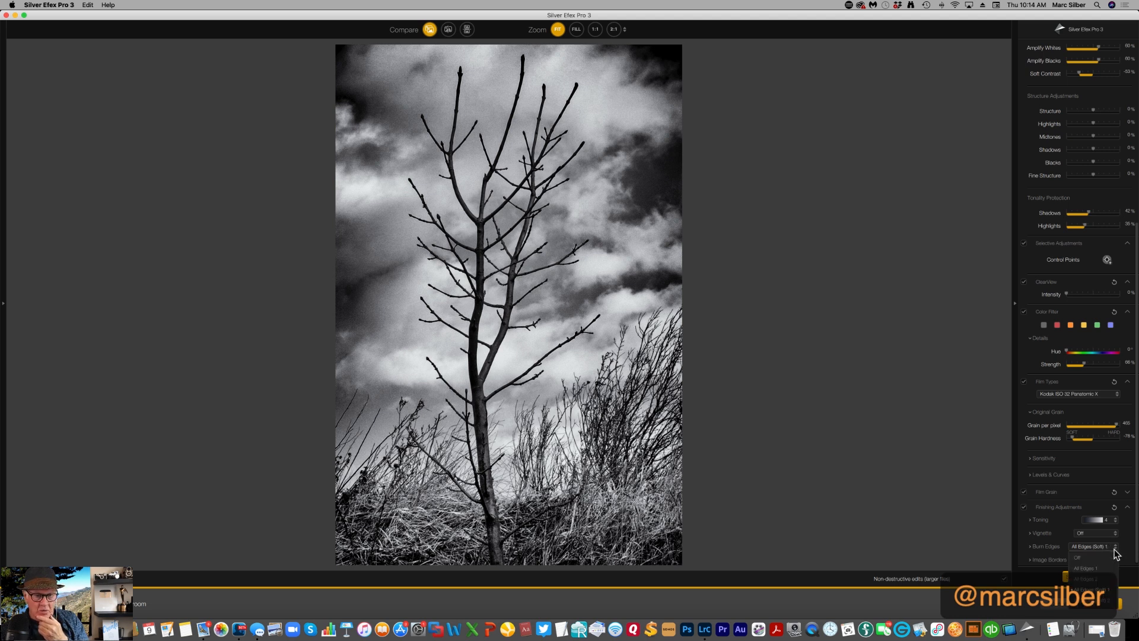
left_click(1110, 601)
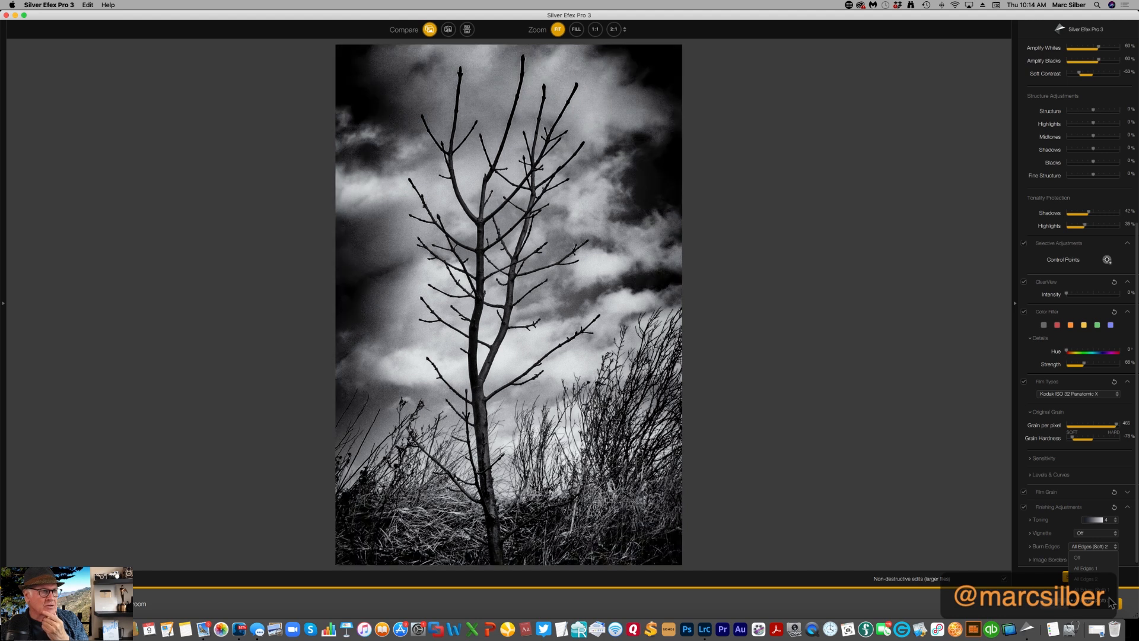
left_click(1086, 568)
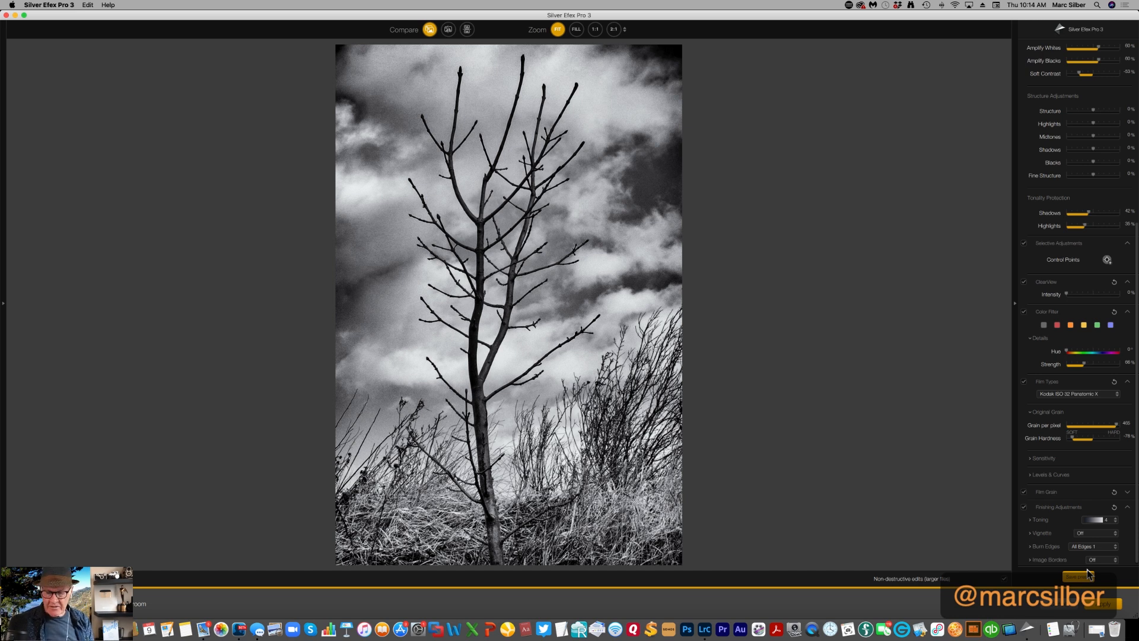
Compare the finished photo with its original in the split and side-by-side views, and save the edit back to Lightroom Classic
left_click(468, 30)
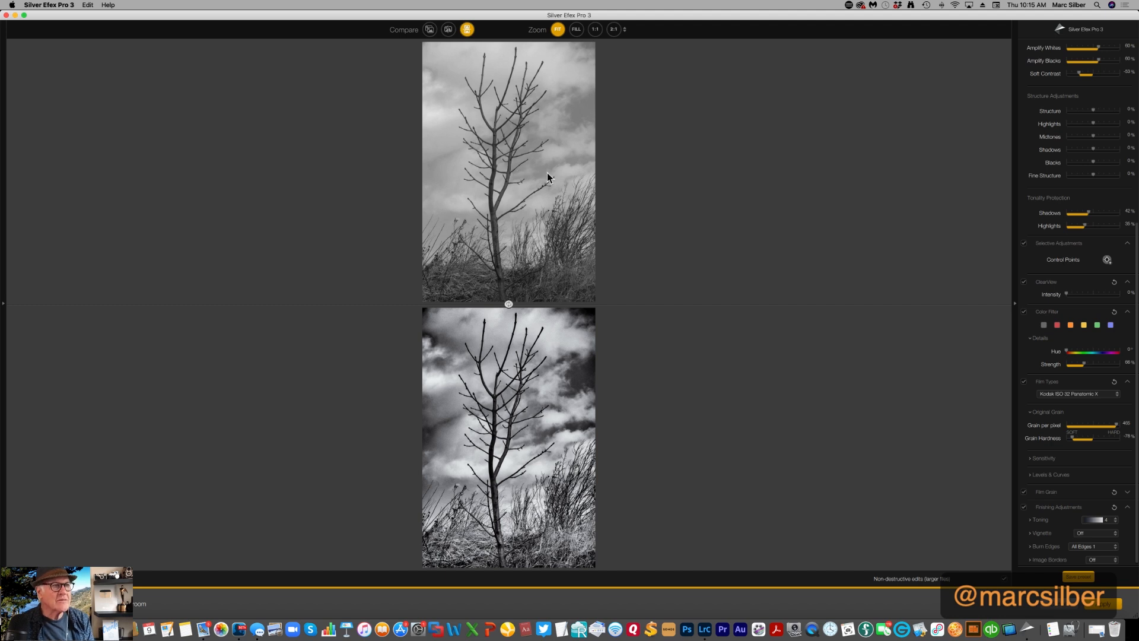
left_click(448, 31)
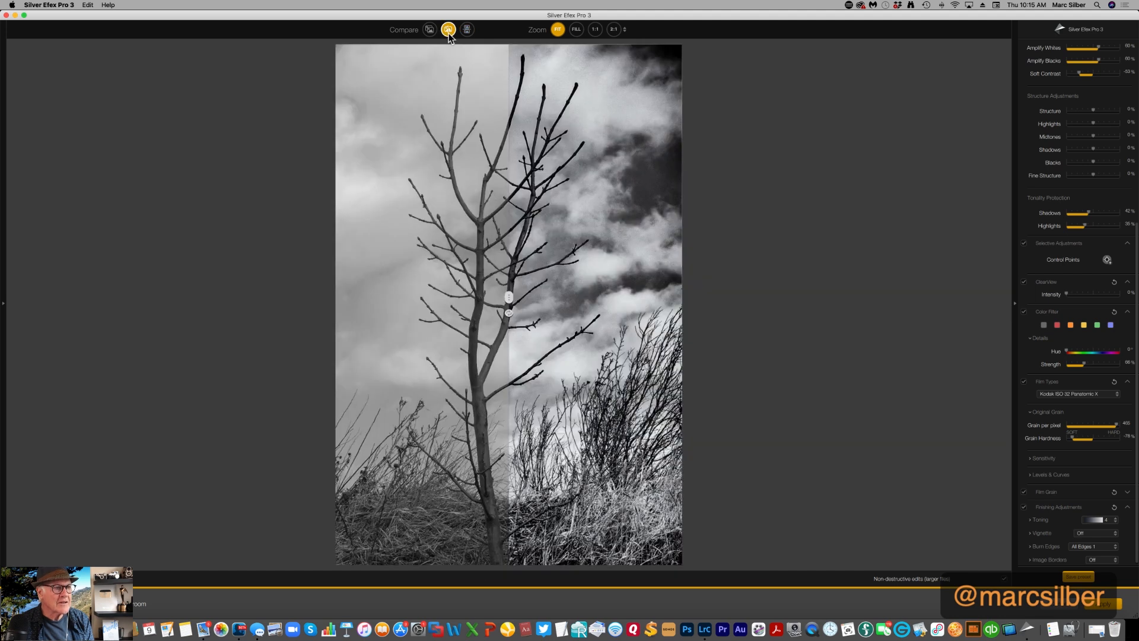
left_click(428, 30)
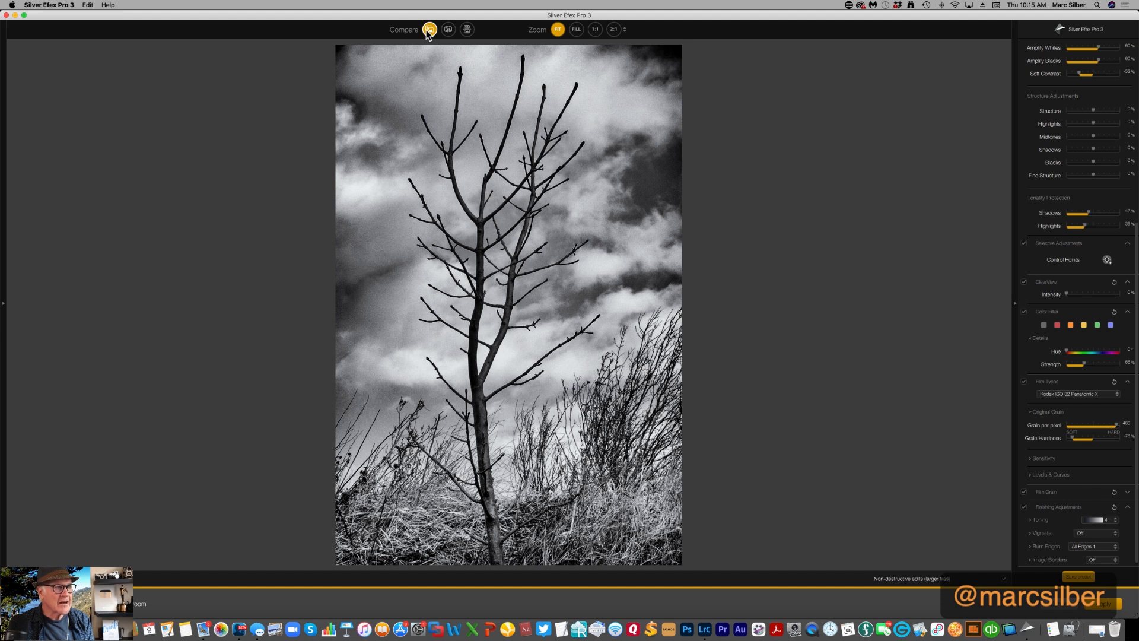
left_click(447, 31)
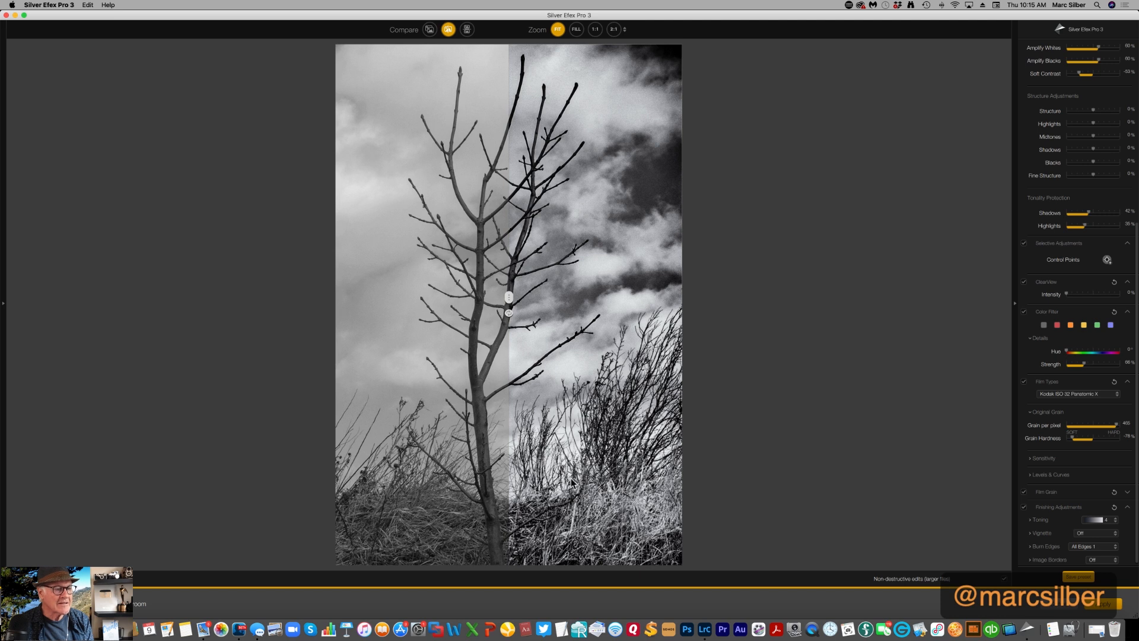
left_click(467, 31)
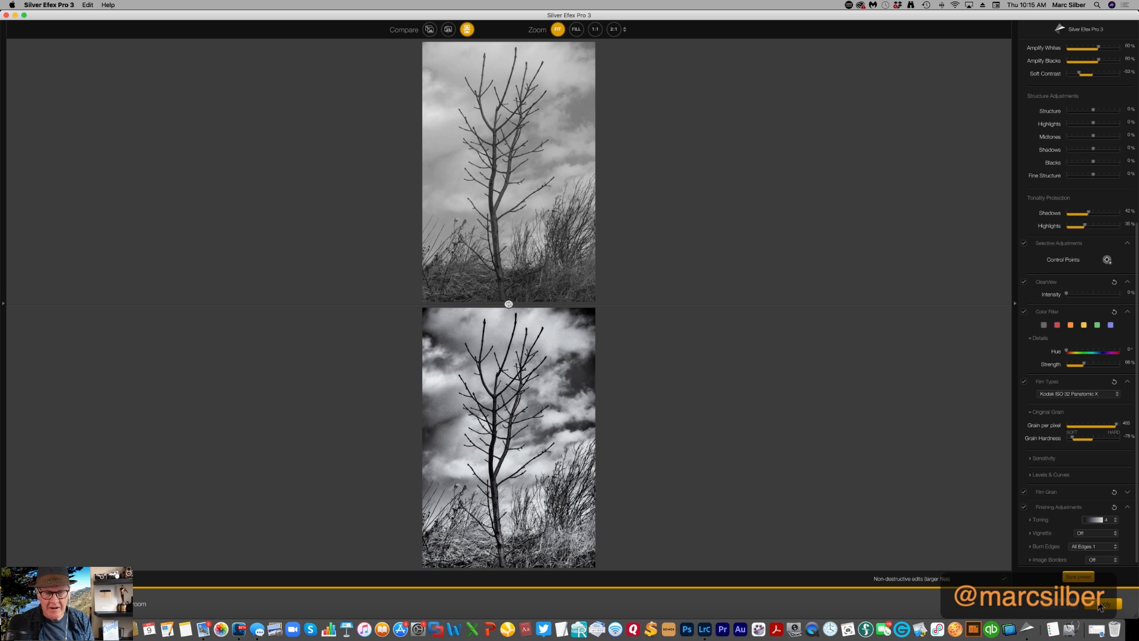
left_click(1102, 607)
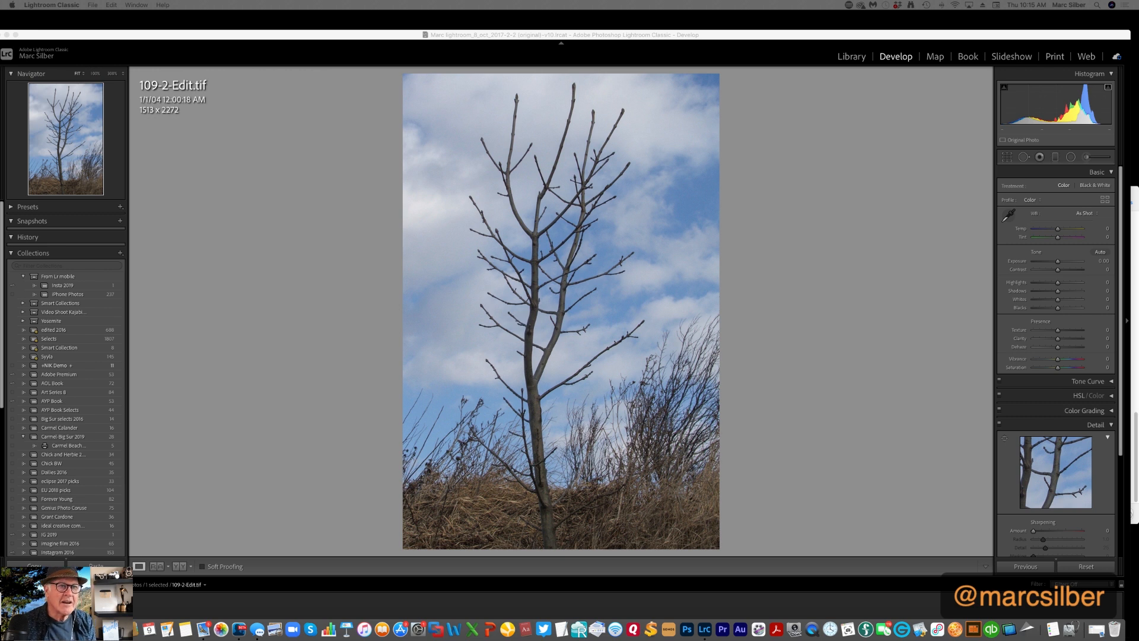
Compare the color original 109-2.jpg side by side with the black-and-white 109-2-Edit.tif in the Library, including a zoomed-in look
left_click(847, 56)
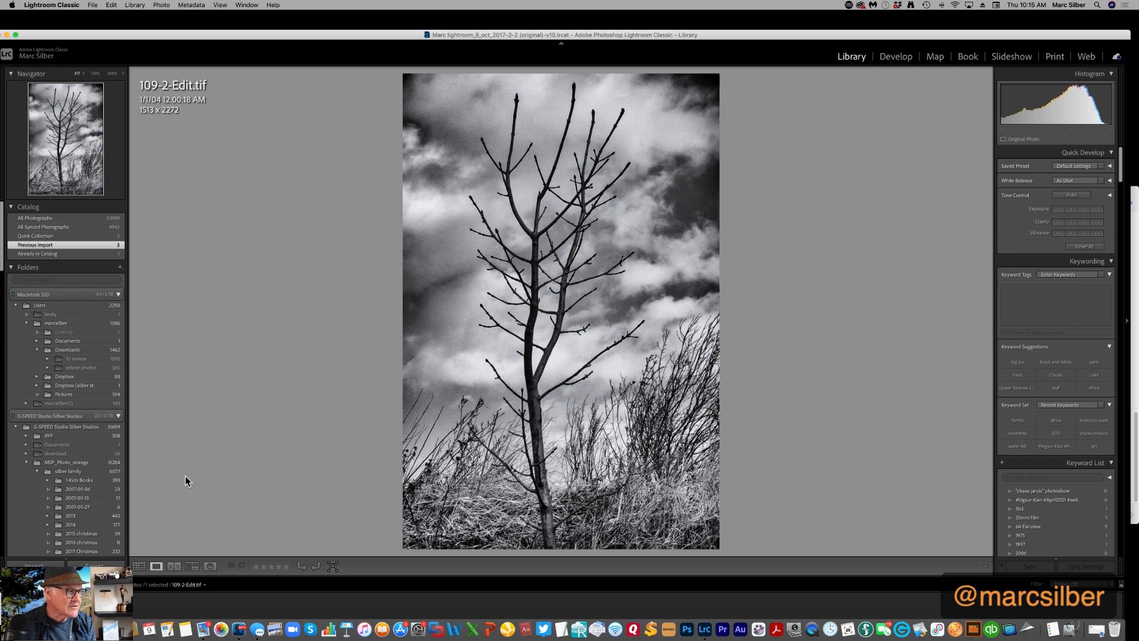
left_click(139, 566)
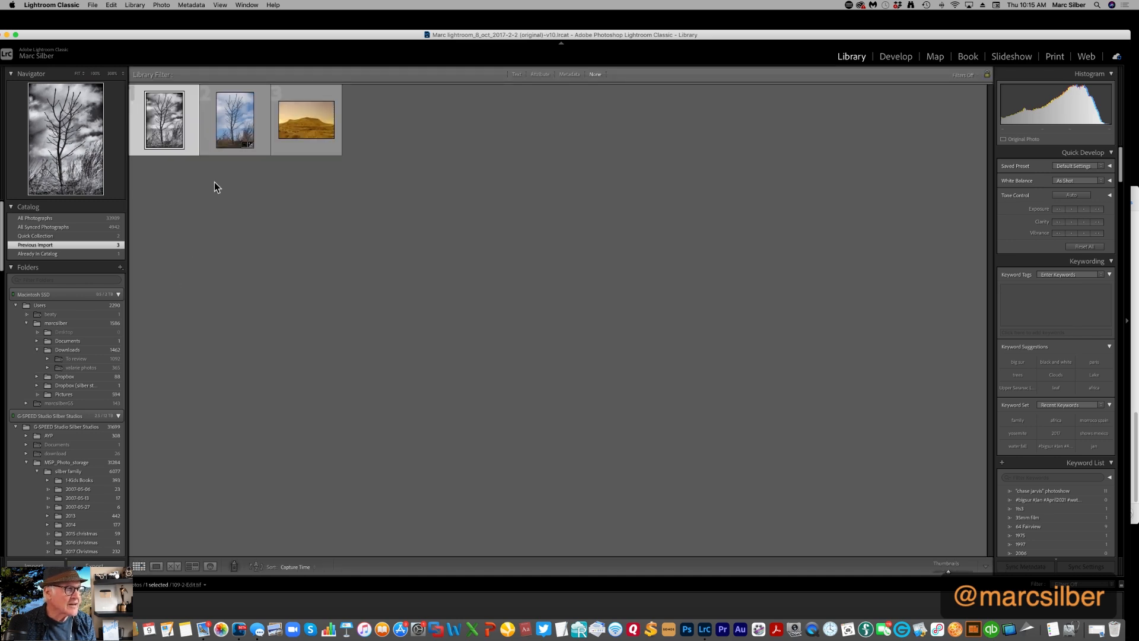
left_click(240, 136)
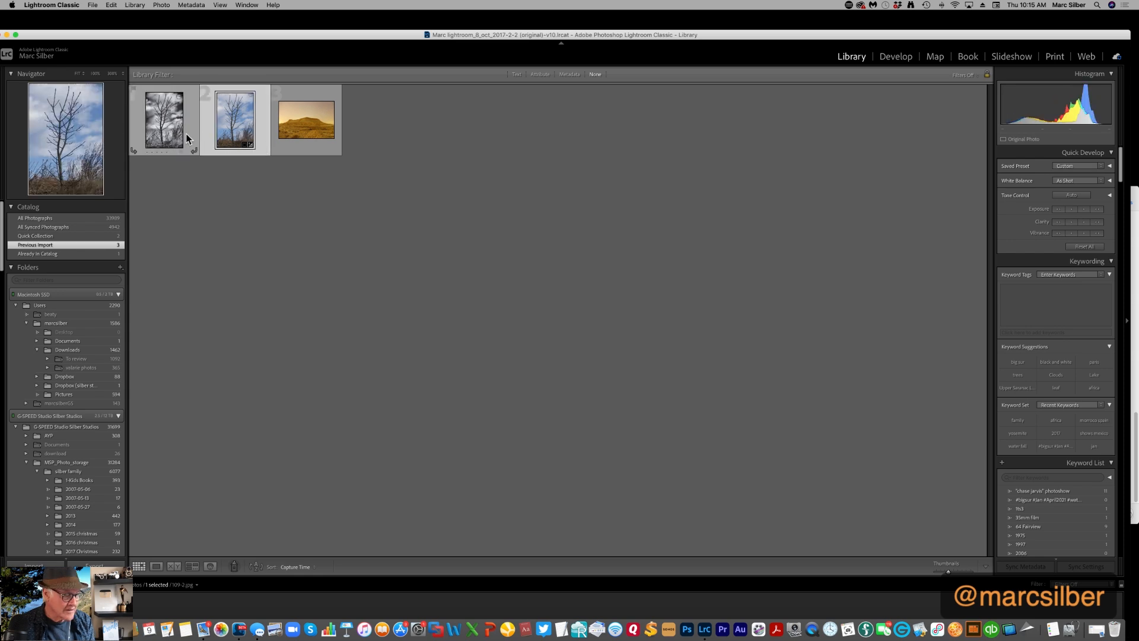
left_click(168, 136, "super")
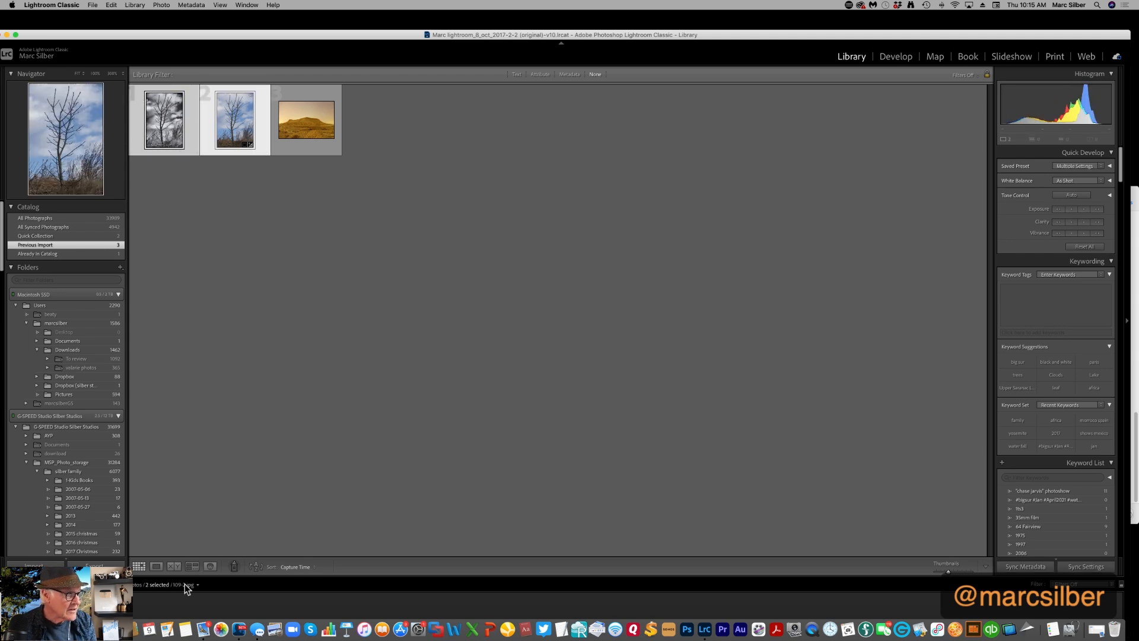
left_click(173, 567)
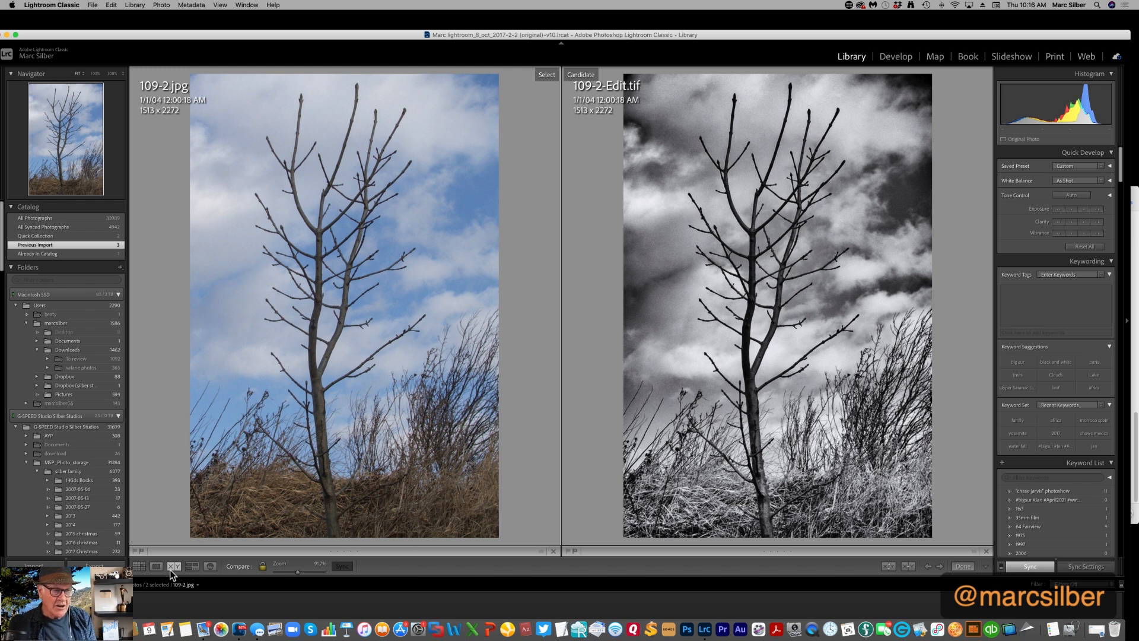
left_click(244, 381)
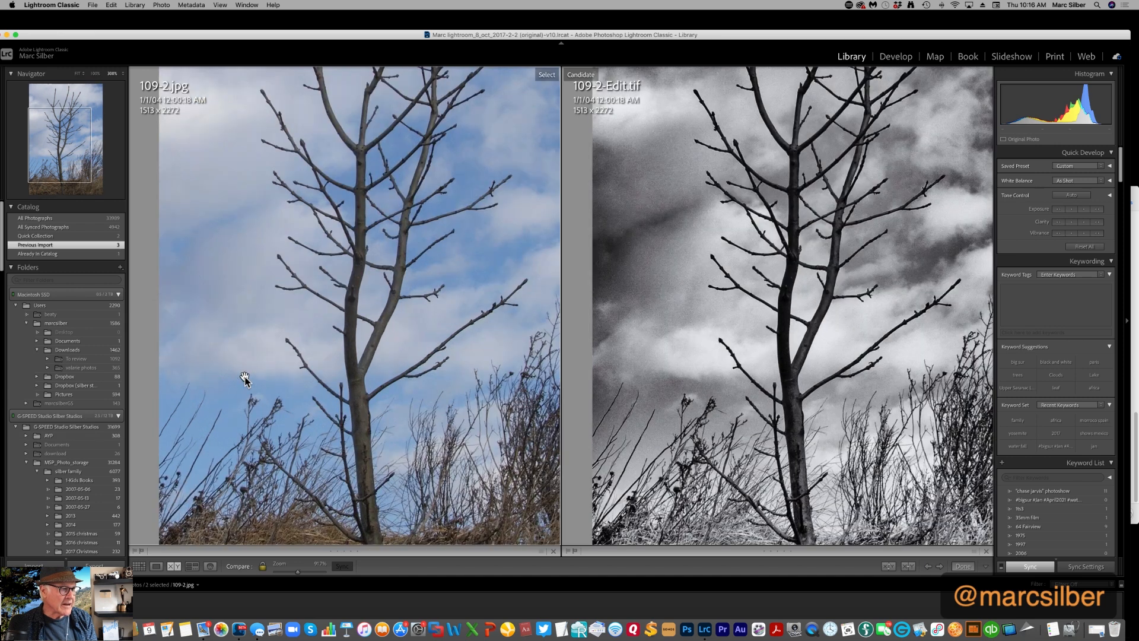
Return to the thumbnail grid and view the color original 109-2.jpg on its own, fitted to the window
left_click(139, 566)
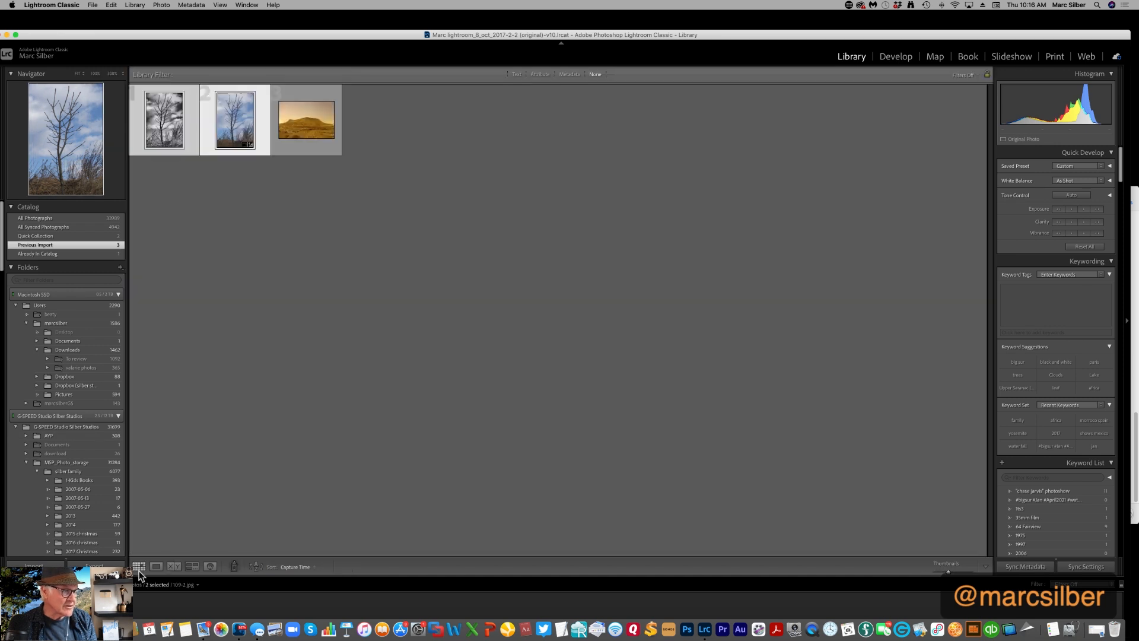
double_click(235, 137)
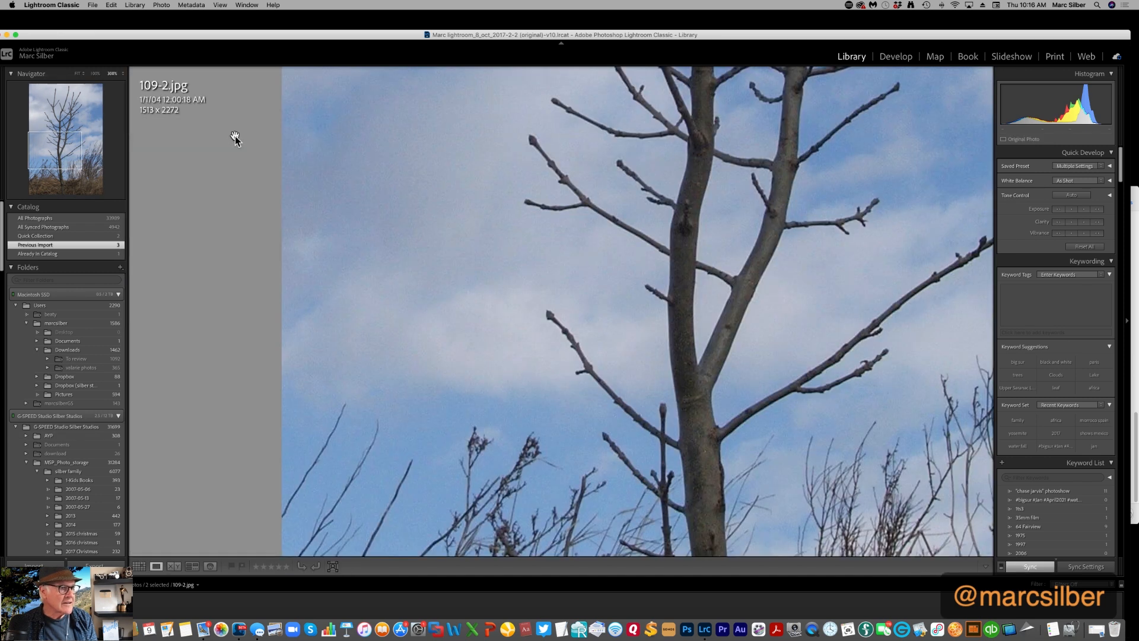
left_click(77, 73)
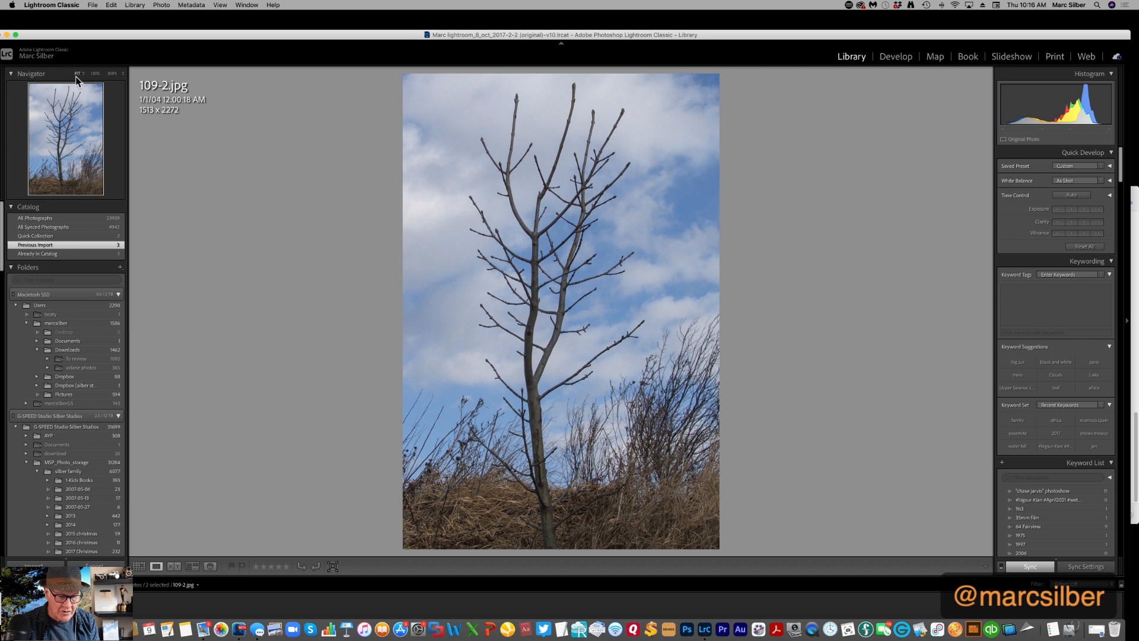
key("g")
key("backslash")
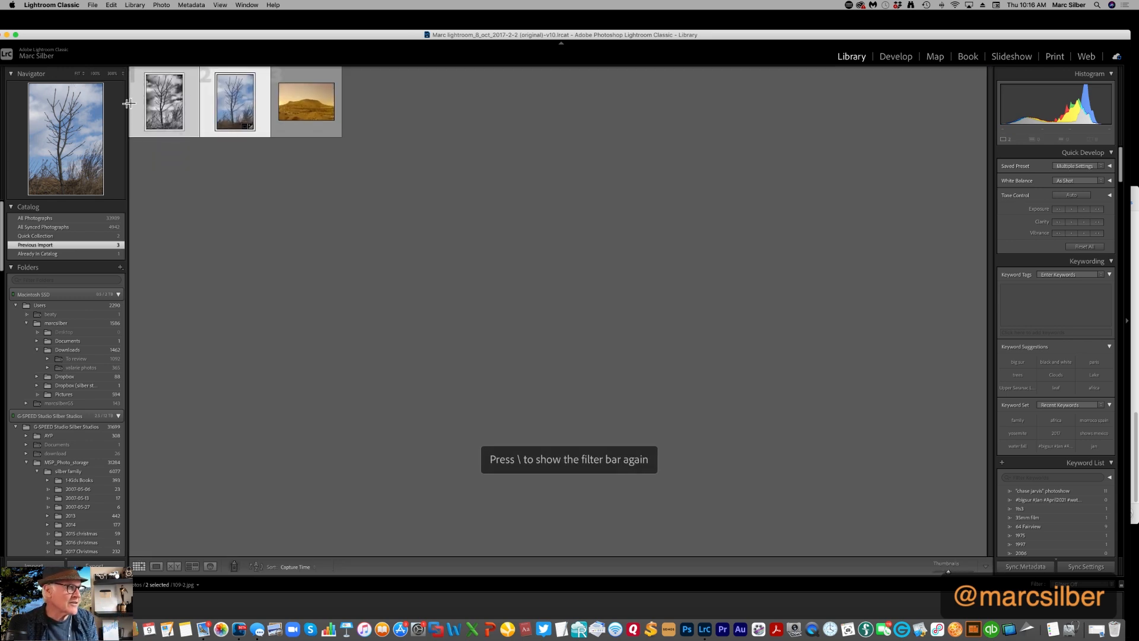
double_click(234, 107)
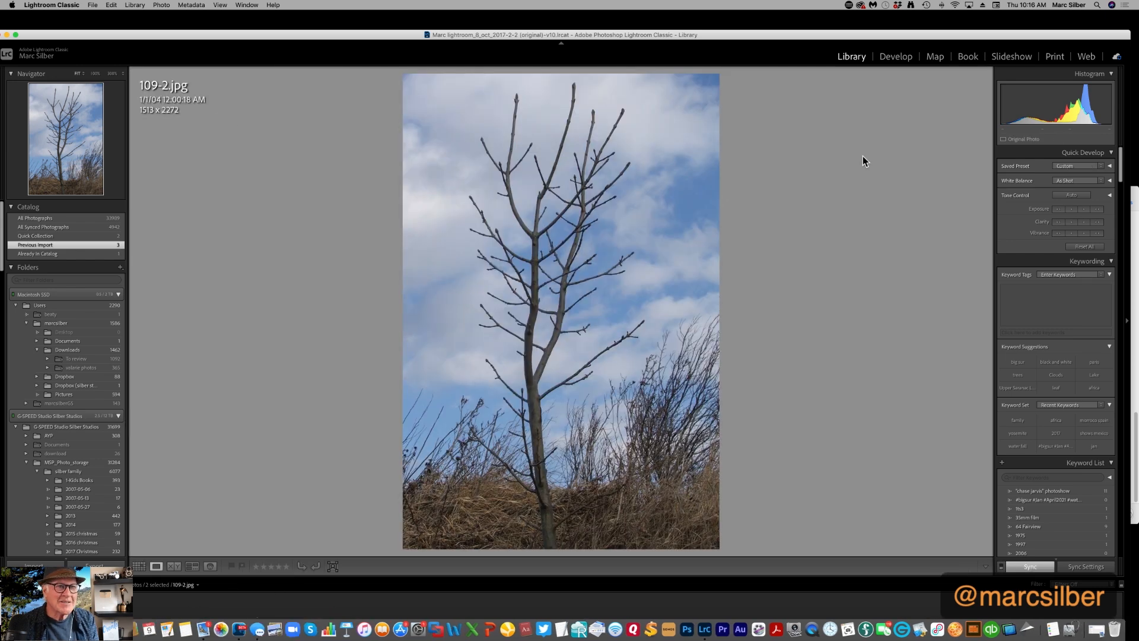
Check 109-2.jpg in the Develop module by switching repeatedly between its before and after versions
left_click(896, 57)
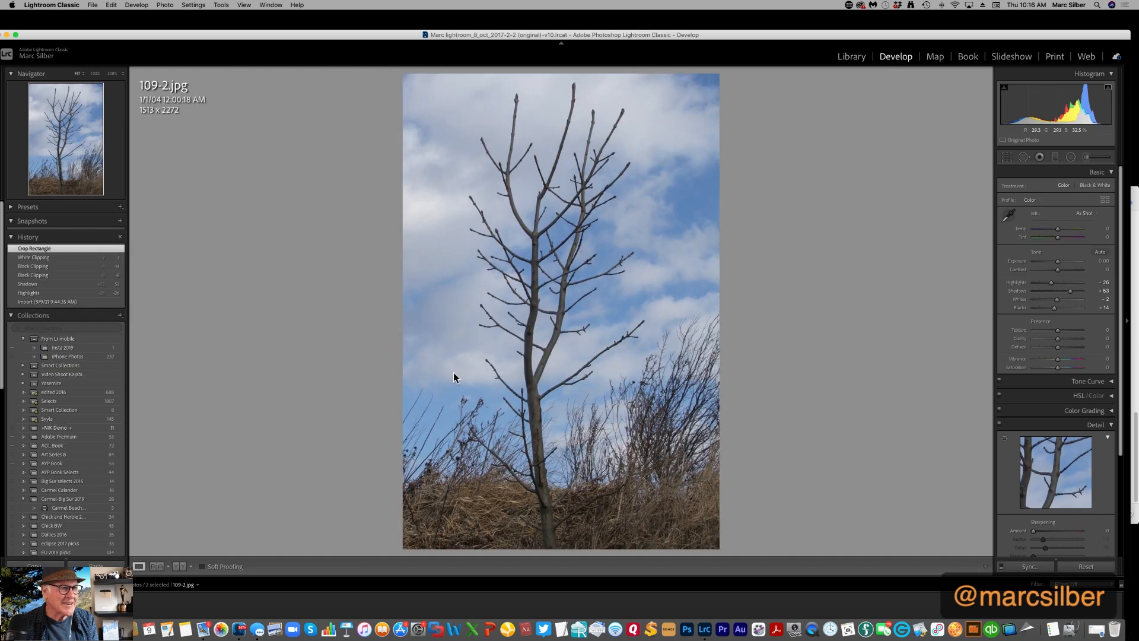
key("backslash")
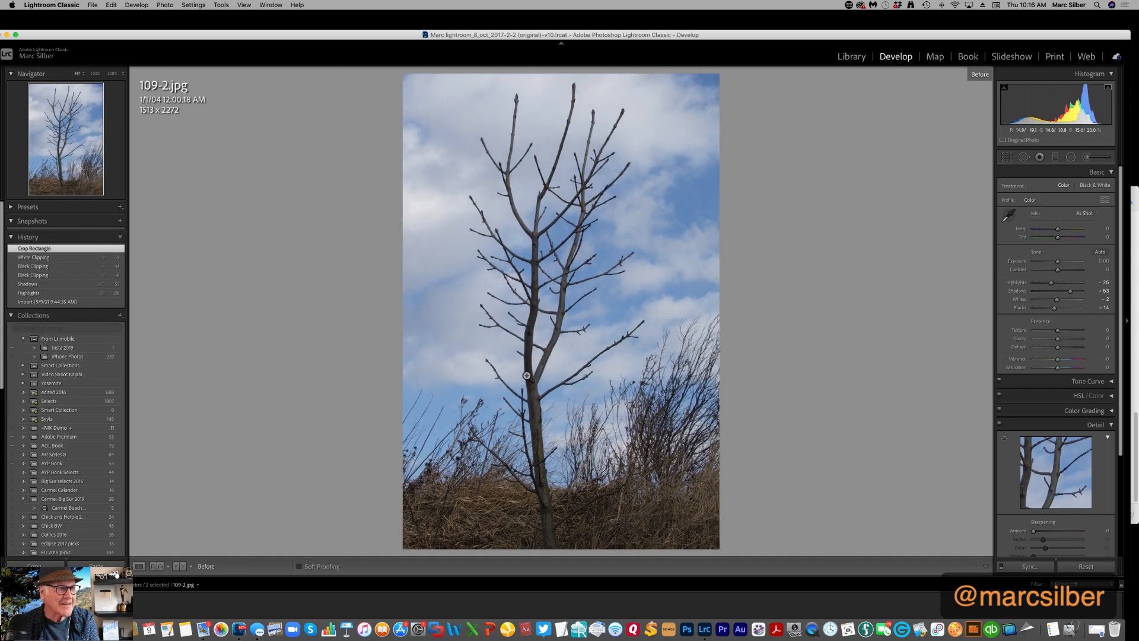
key("backslash")
key("backslash")
key("backslash")
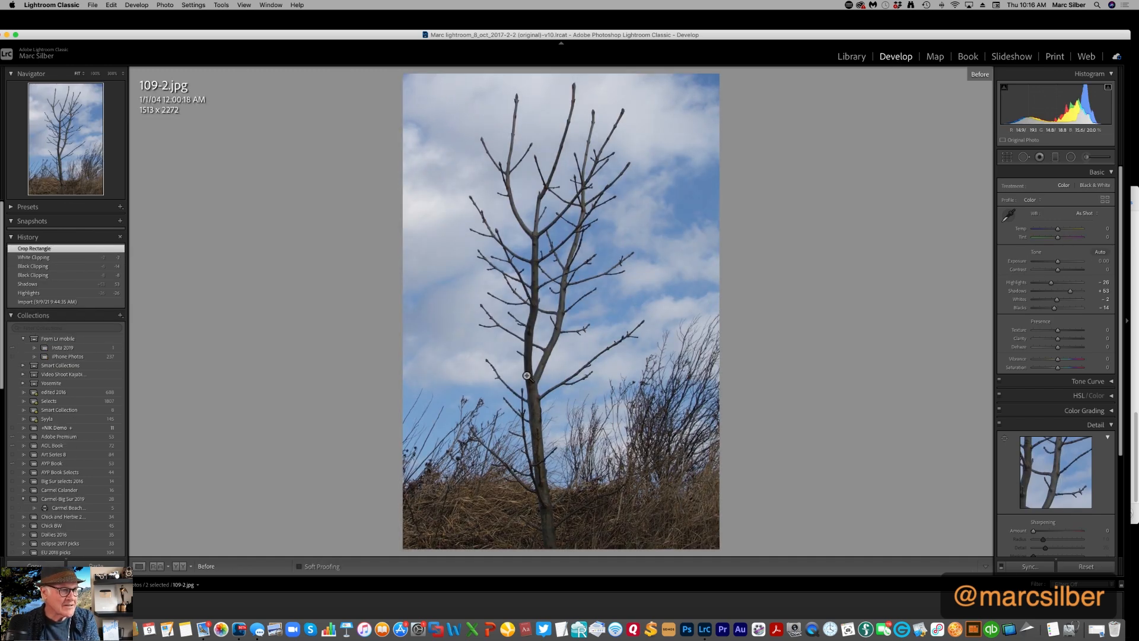
key("backslash")
key("backslash")
key("backslash")
key("backslash")
key("backslash")
key("backslash")
key("backslash")
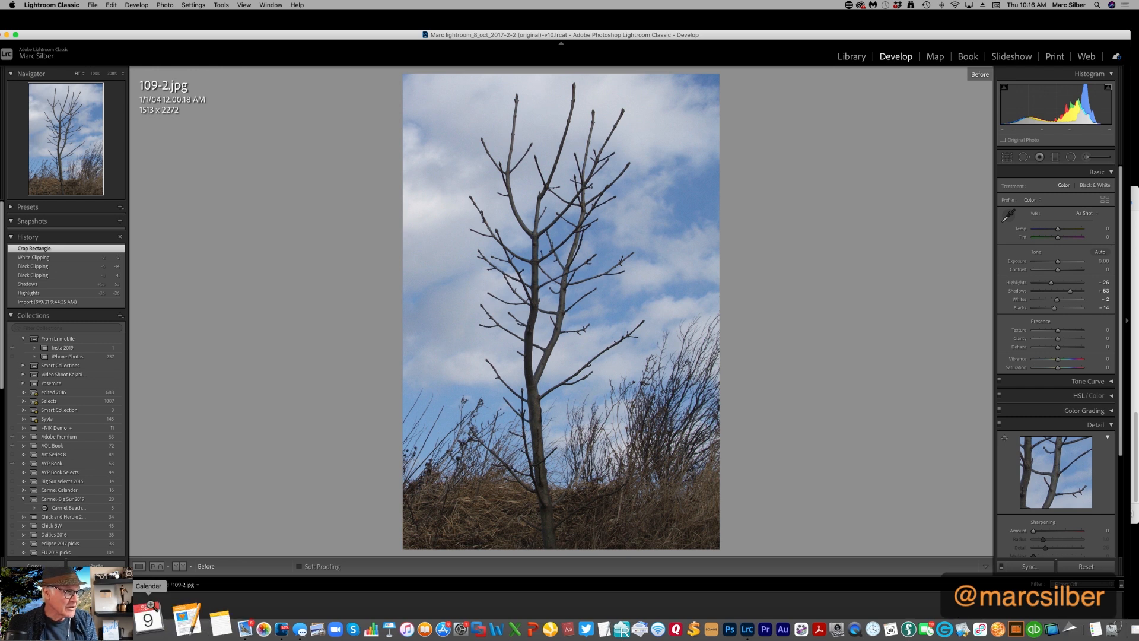
Go back to the Library grid and view the black-and-white 109-2-Edit.tif enlarged on its own
left_click(851, 57)
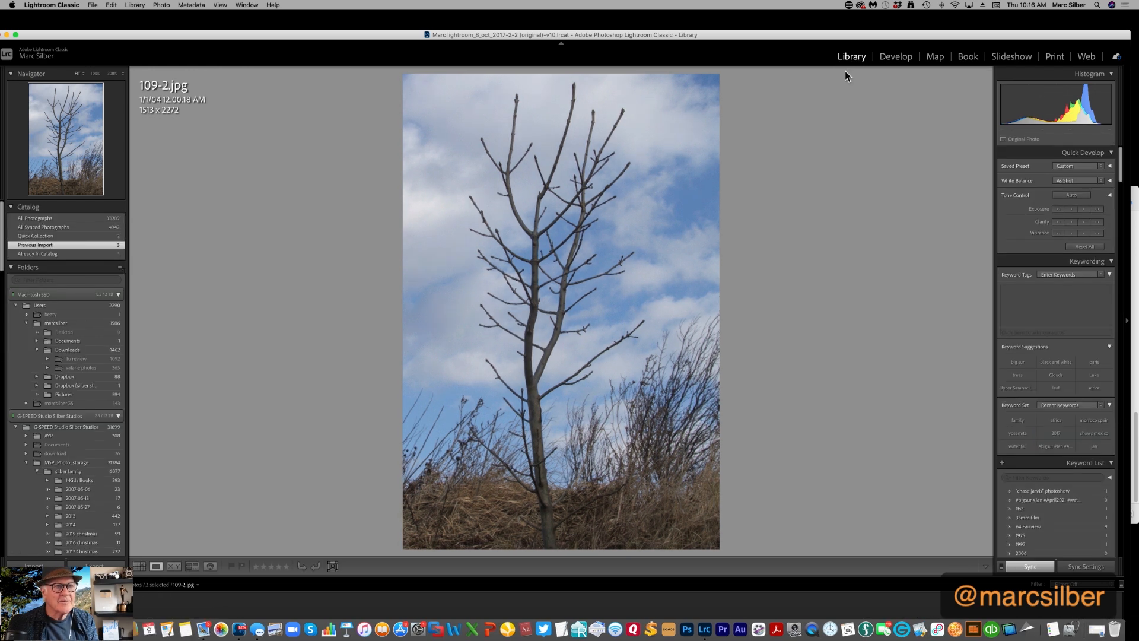
left_click(140, 567)
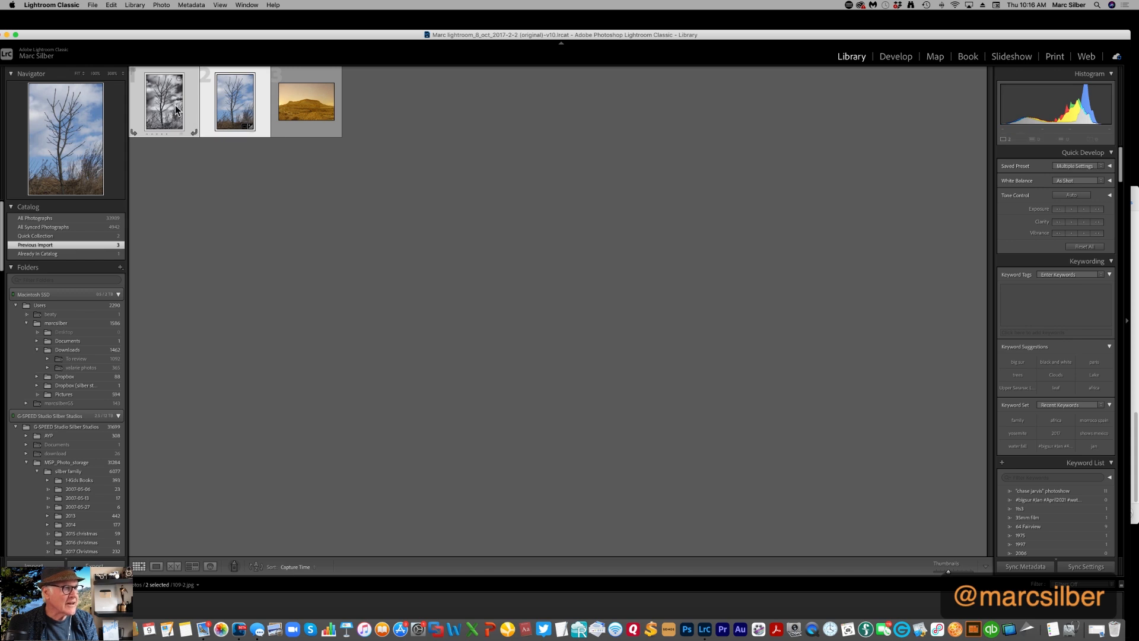
double_click(176, 109)
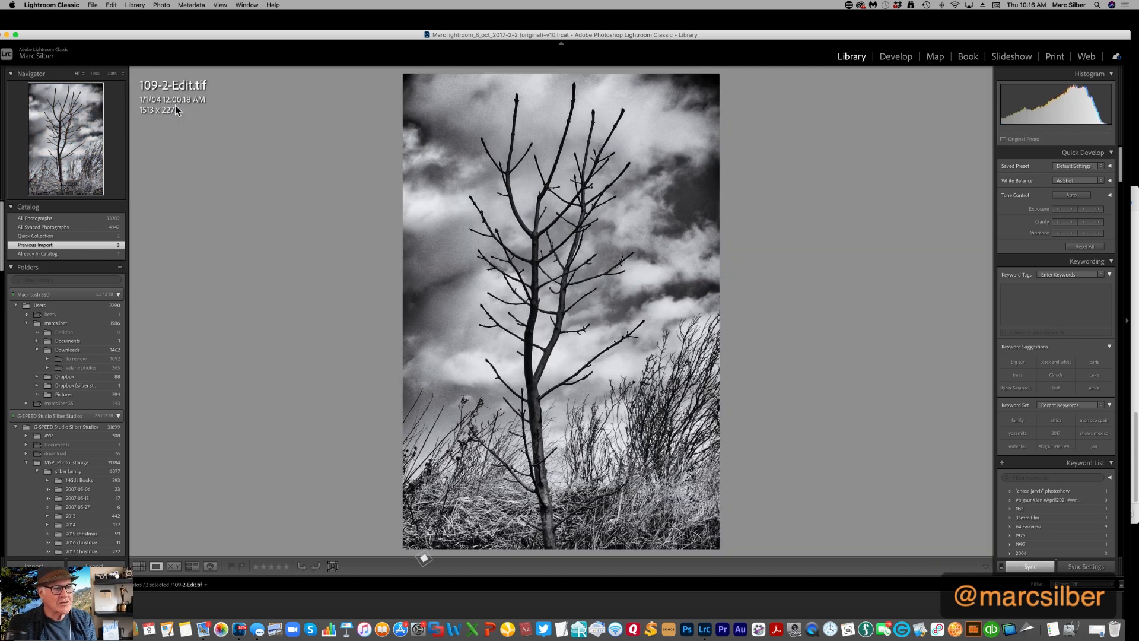